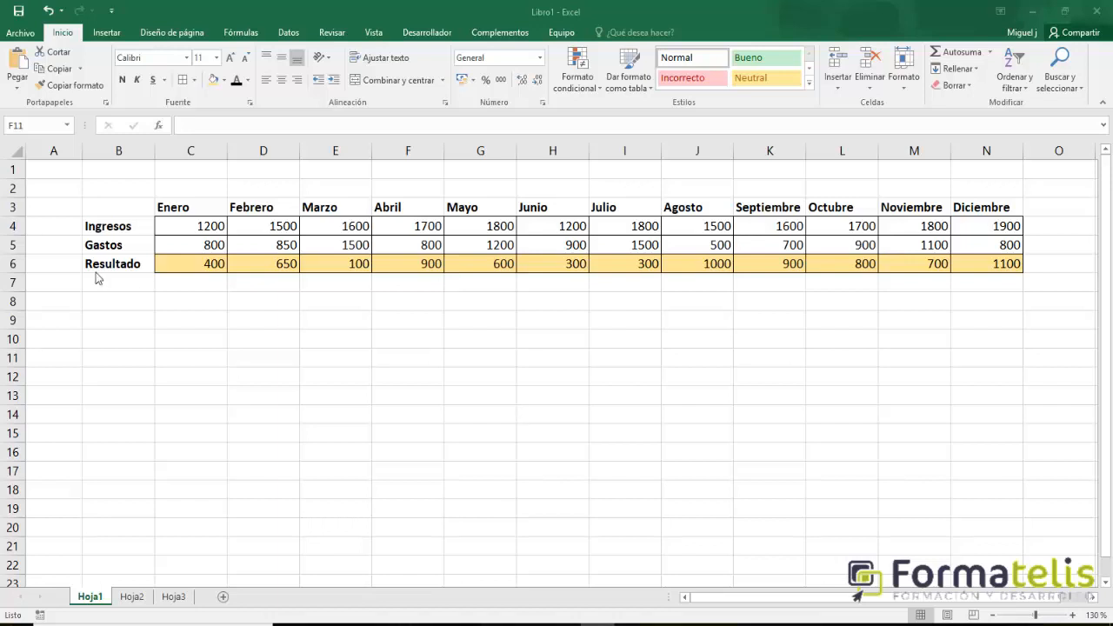
Inspect the Resultado formulas for Enero, Febrero and Marzo in row 6.
{"action": "left_click", "coordinate": [194, 269]}
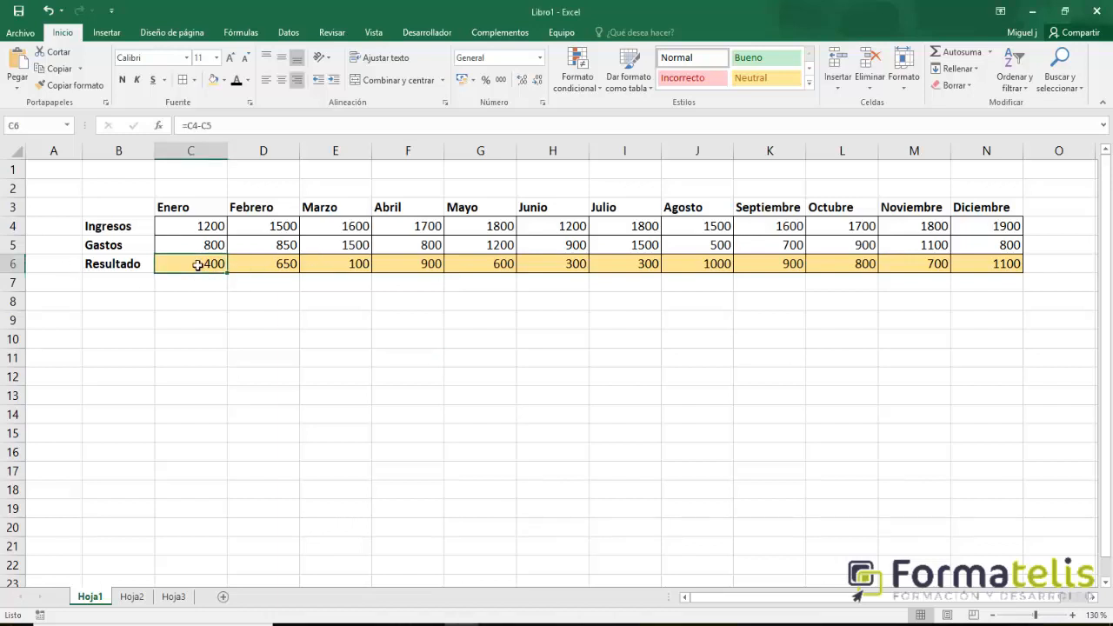
{"action": "left_click", "coordinate": [239, 266]}
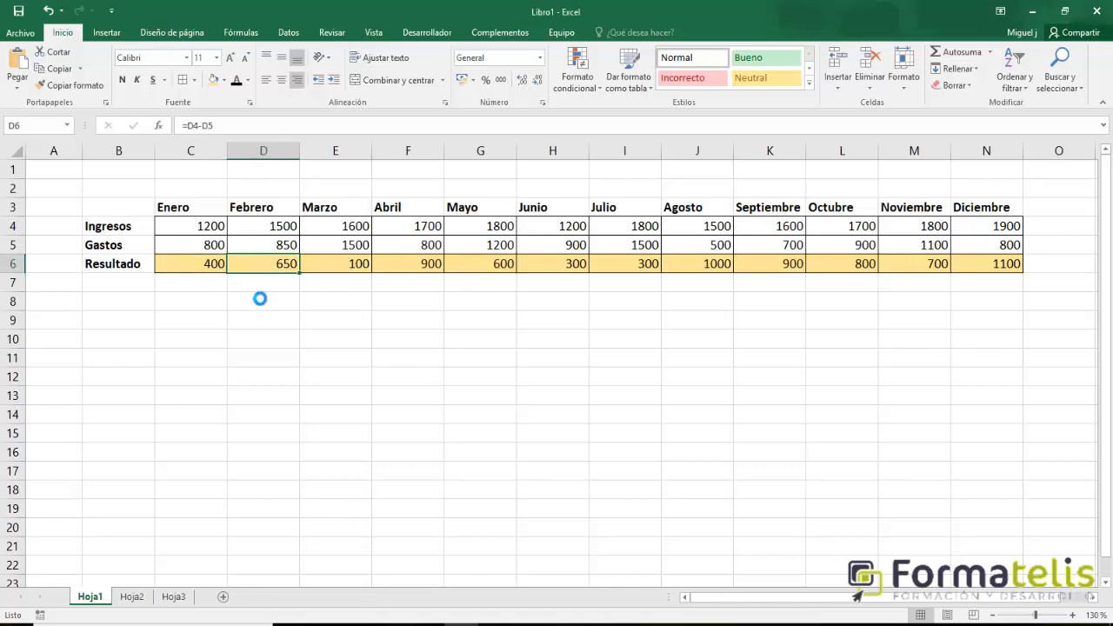
{"action": "scroll", "coordinate": [258, 296], "scroll_direction": "up", "scroll_amount": 5}
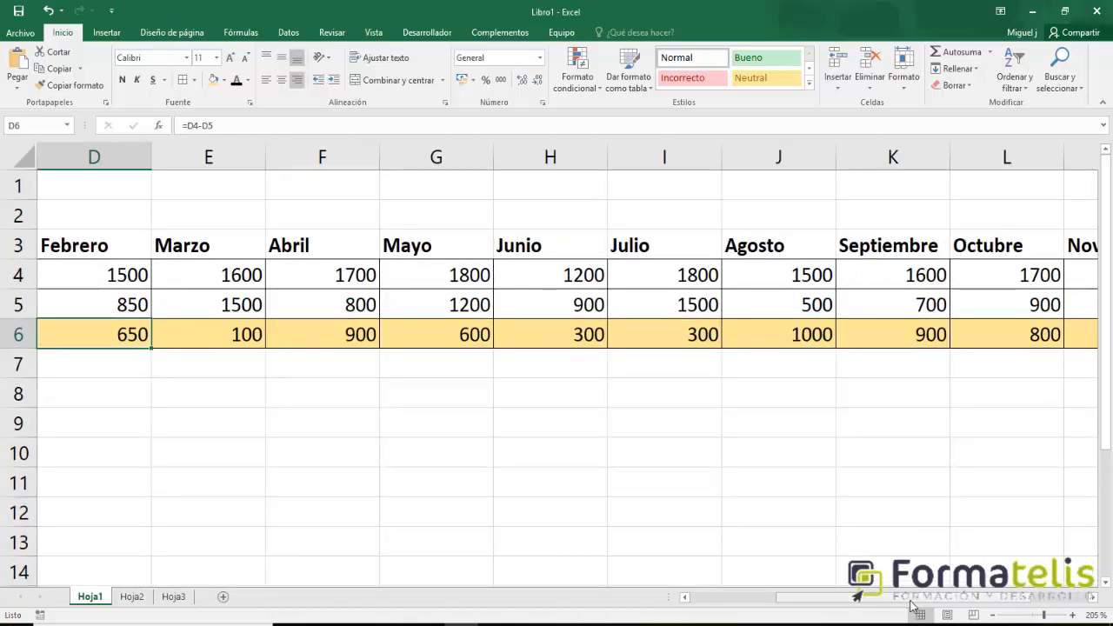
{"action": "left_click", "coordinate": [770, 596]}
{"action": "left_click", "coordinate": [313, 343]}
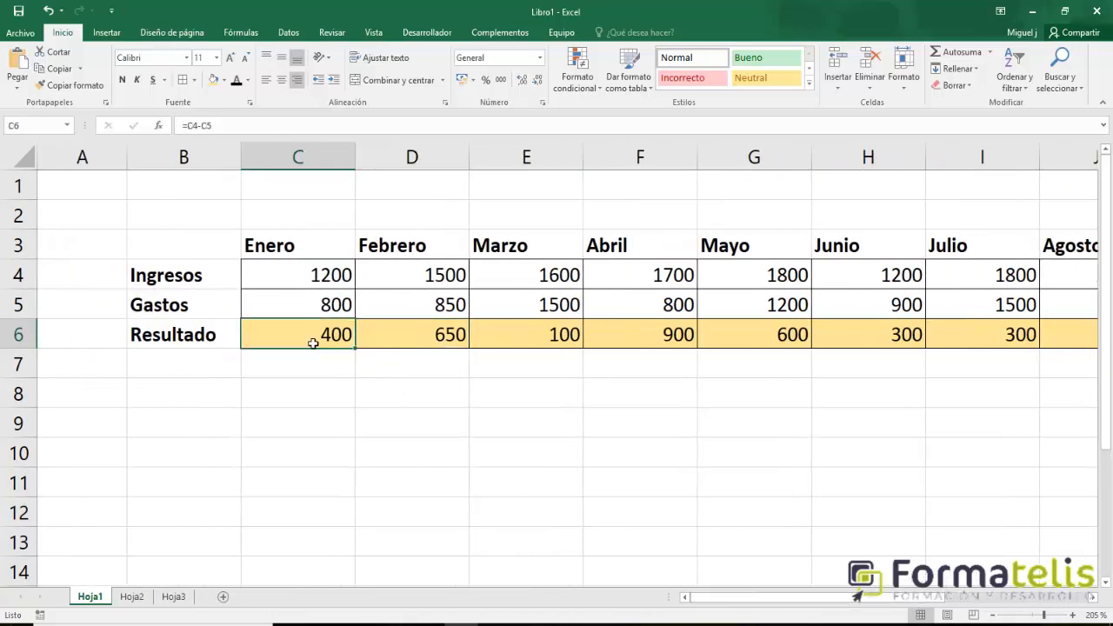
{"action": "left_click", "coordinate": [448, 344]}
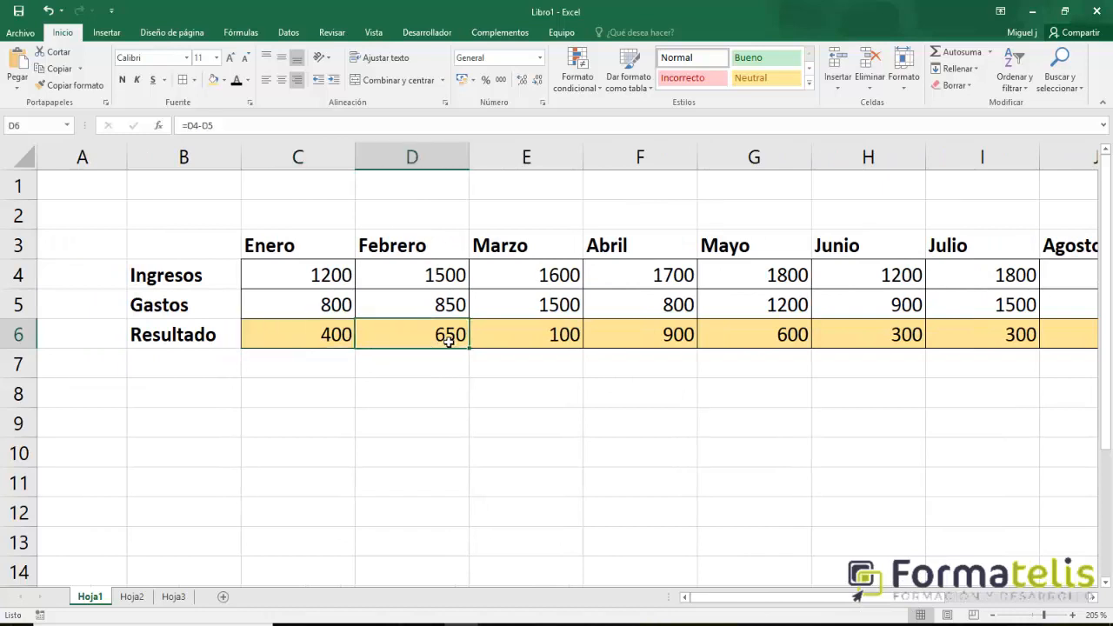
{"action": "left_click", "coordinate": [544, 345]}
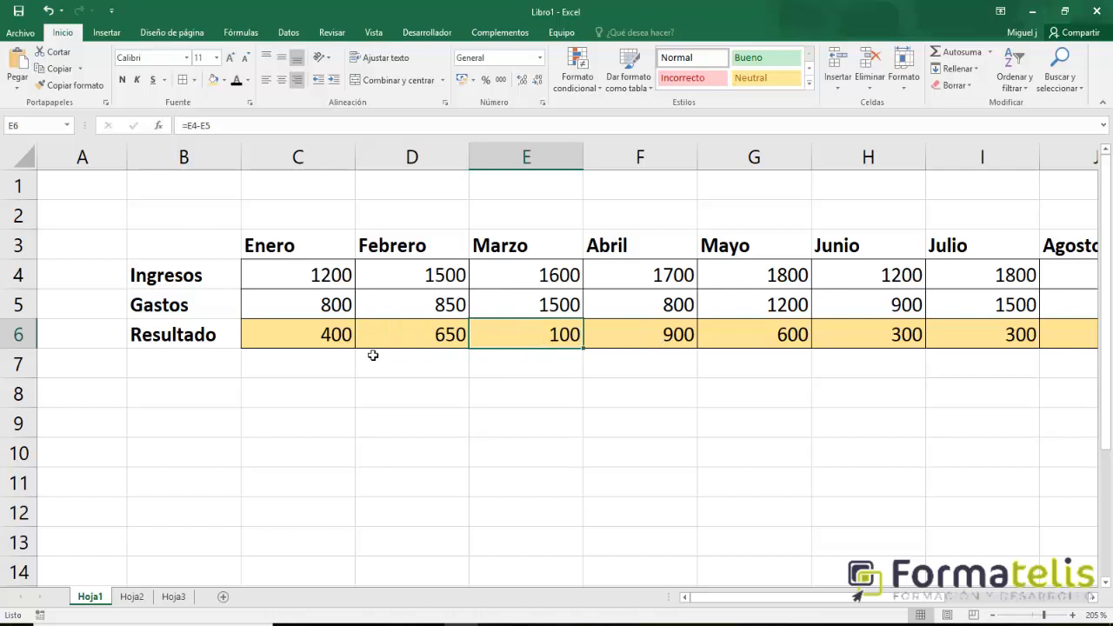
Copy the Enero Resultado formula from C6 into the Febrero Resultado cell D6.
{"action": "left_click", "coordinate": [311, 342]}
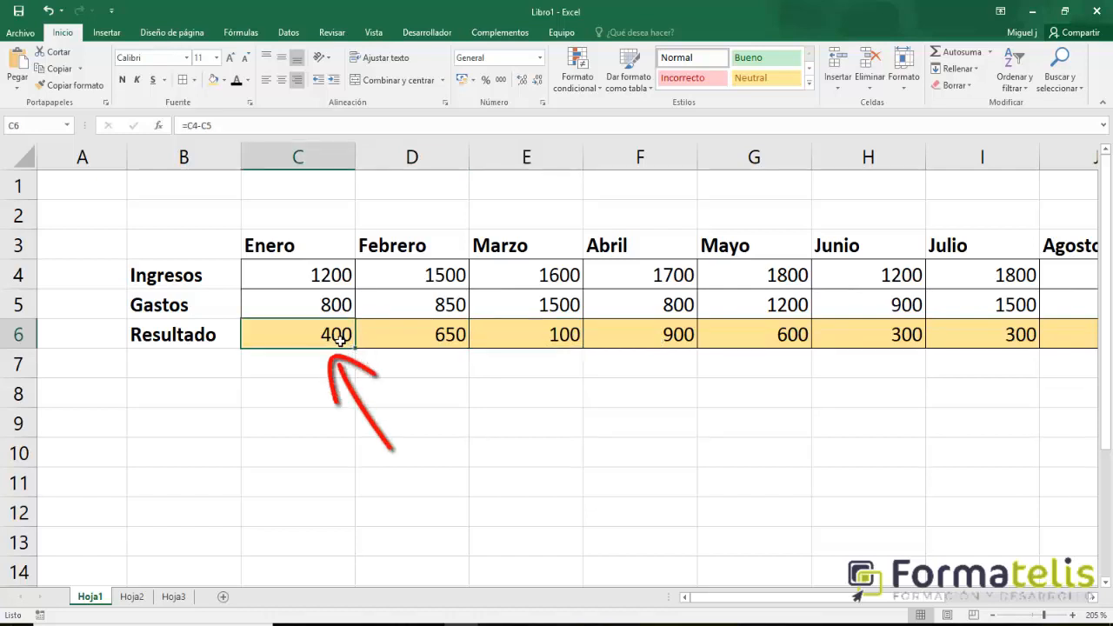
{"action": "key", "text": "ctrl+c"}
{"action": "left_click", "coordinate": [430, 344]}
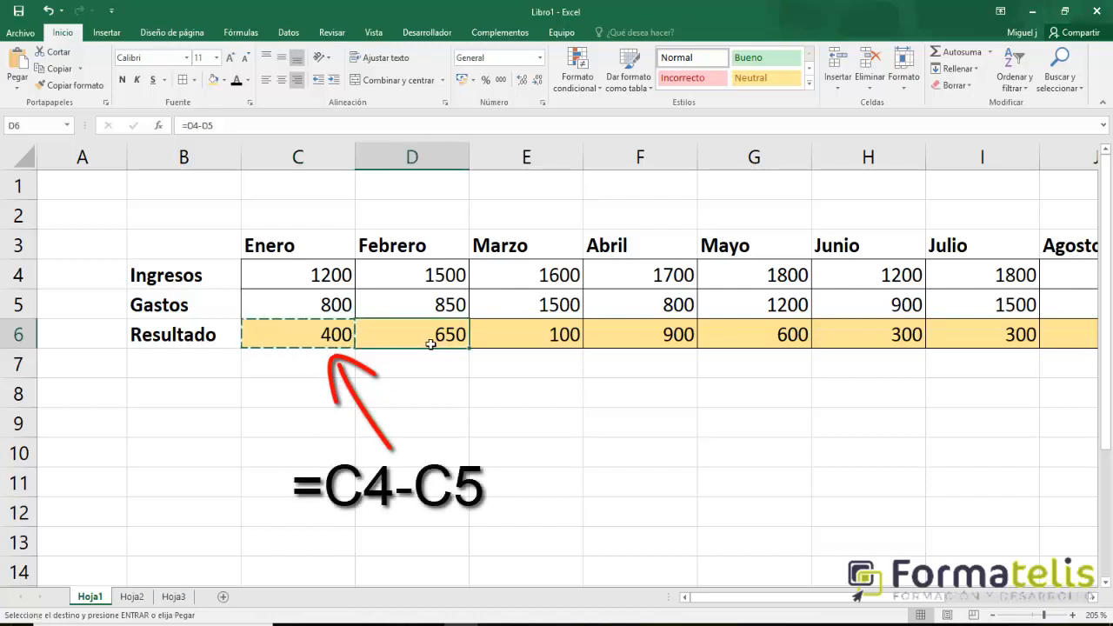
{"action": "key", "text": "ctrl+v"}
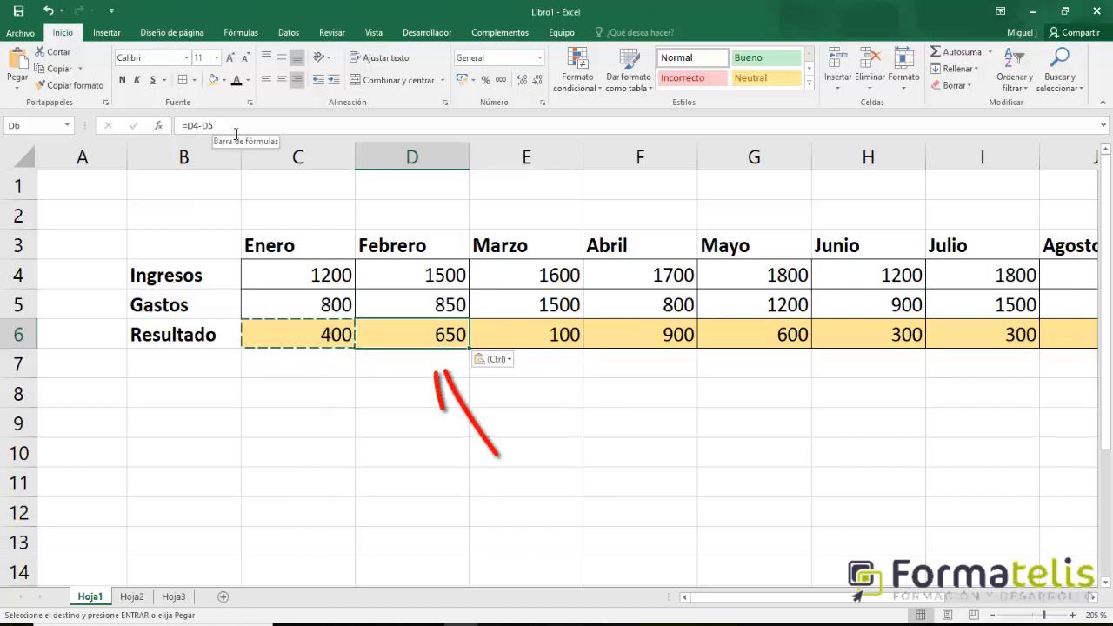
Review the Ingresos and Gastos cells behind Enero's Resultado formula, and paste that copied formula into D6 again.
{"action": "left_click", "coordinate": [322, 430]}
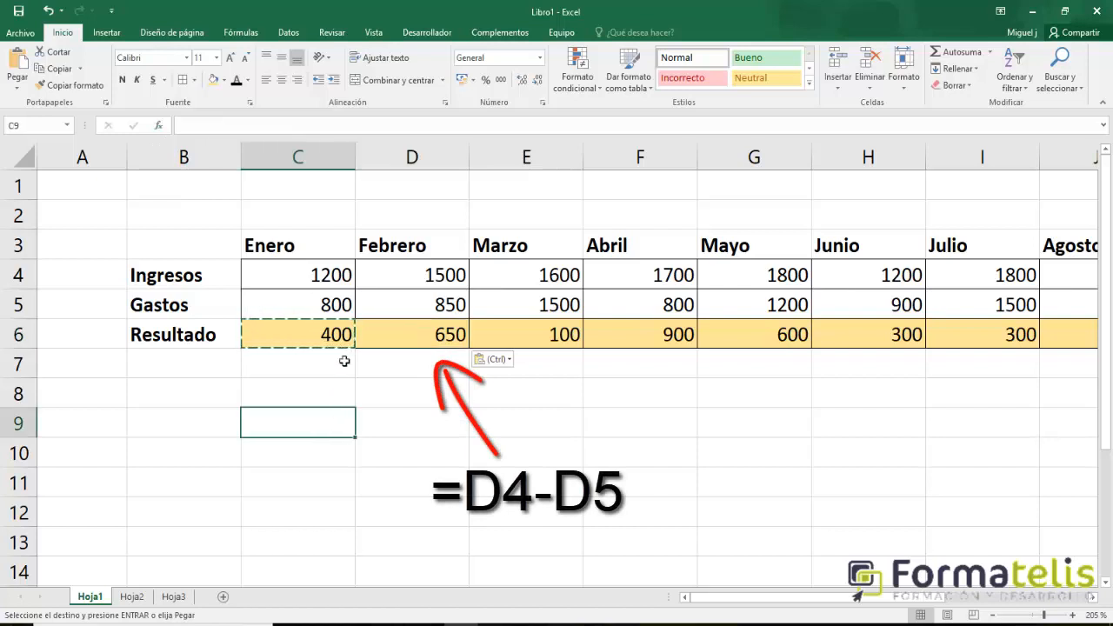
{"action": "left_click", "coordinate": [312, 344]}
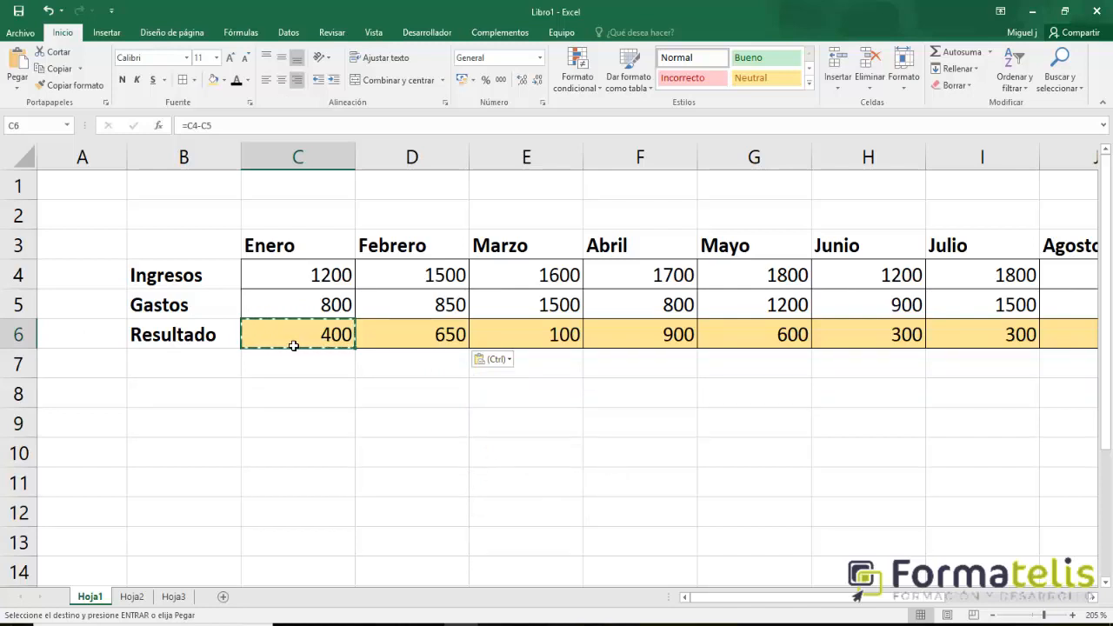
{"action": "left_click", "coordinate": [298, 282]}
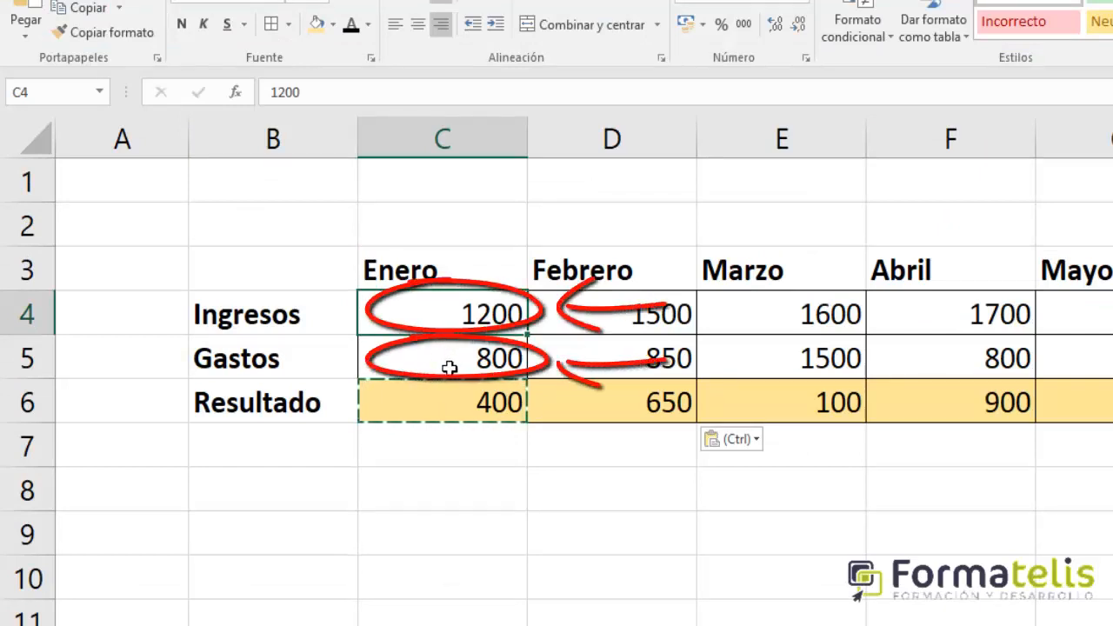
{"action": "left_click", "coordinate": [446, 363]}
{"action": "left_click", "coordinate": [450, 406]}
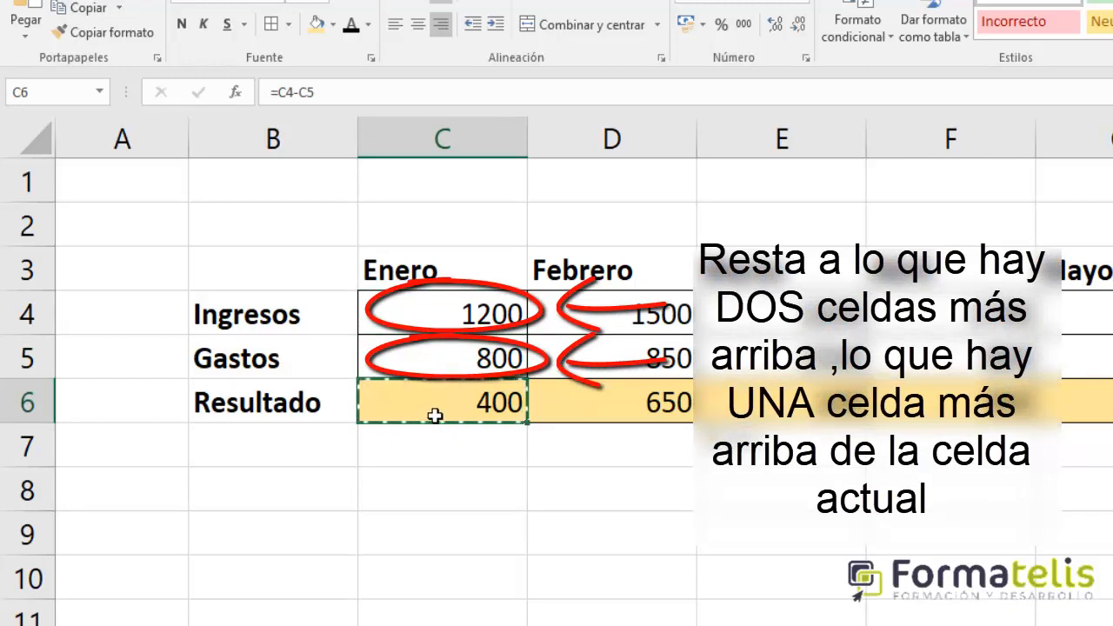
{"action": "left_click", "coordinate": [652, 416]}
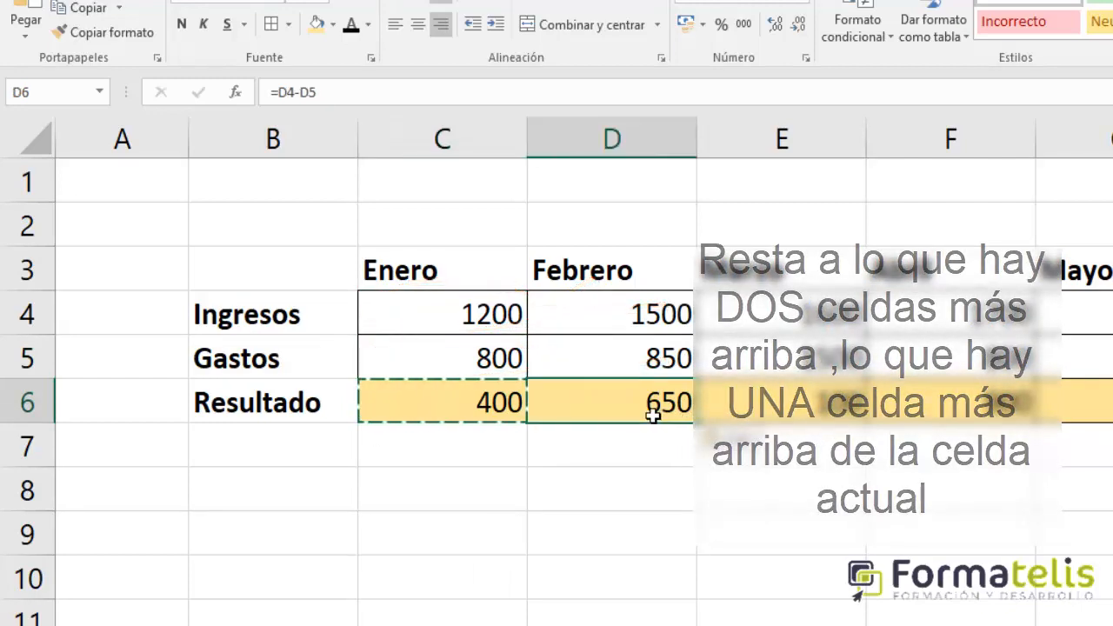
{"action": "key", "text": "ctrl+v"}
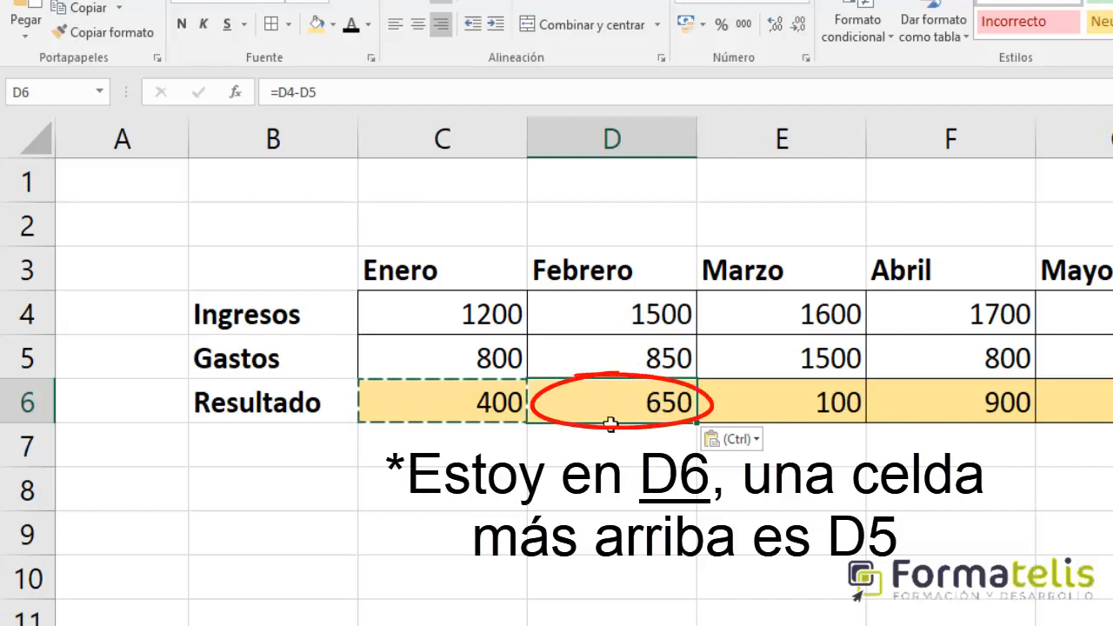
Check the Resultado formulas for Marzo, Abril, Mayo and Junio.
{"action": "left_click", "coordinate": [763, 419]}
{"action": "left_click", "coordinate": [927, 397]}
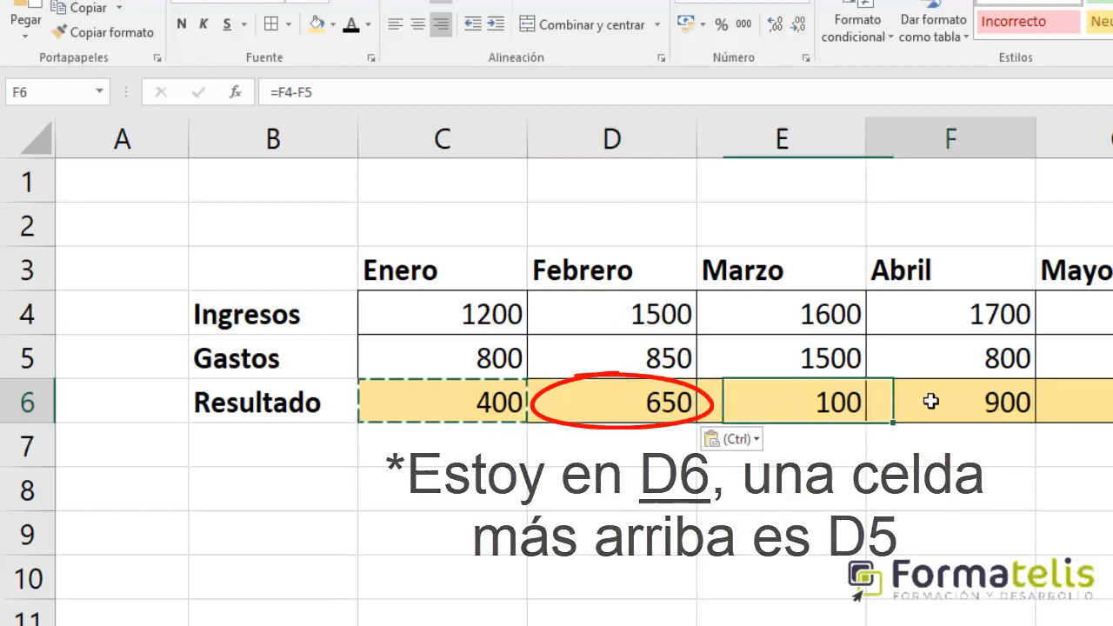
{"action": "left_click", "coordinate": [1062, 400]}
{"action": "left_click", "coordinate": [1111, 401]}
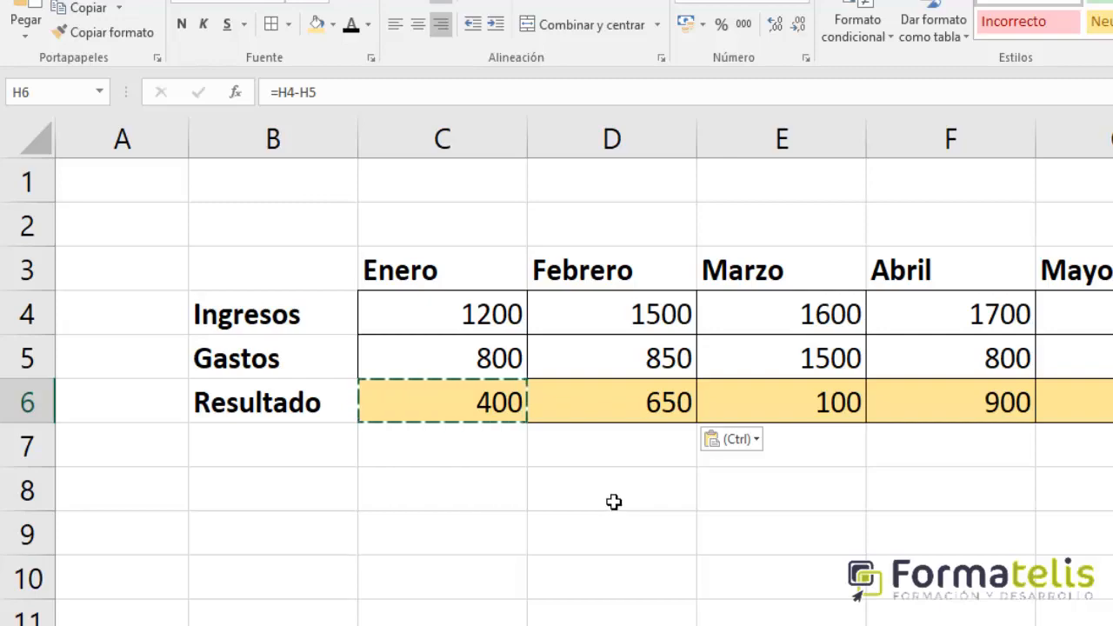
Copy the Febrero Resultado formula from D6 into the empty cell D12 below the table.
{"action": "left_click", "coordinate": [648, 412]}
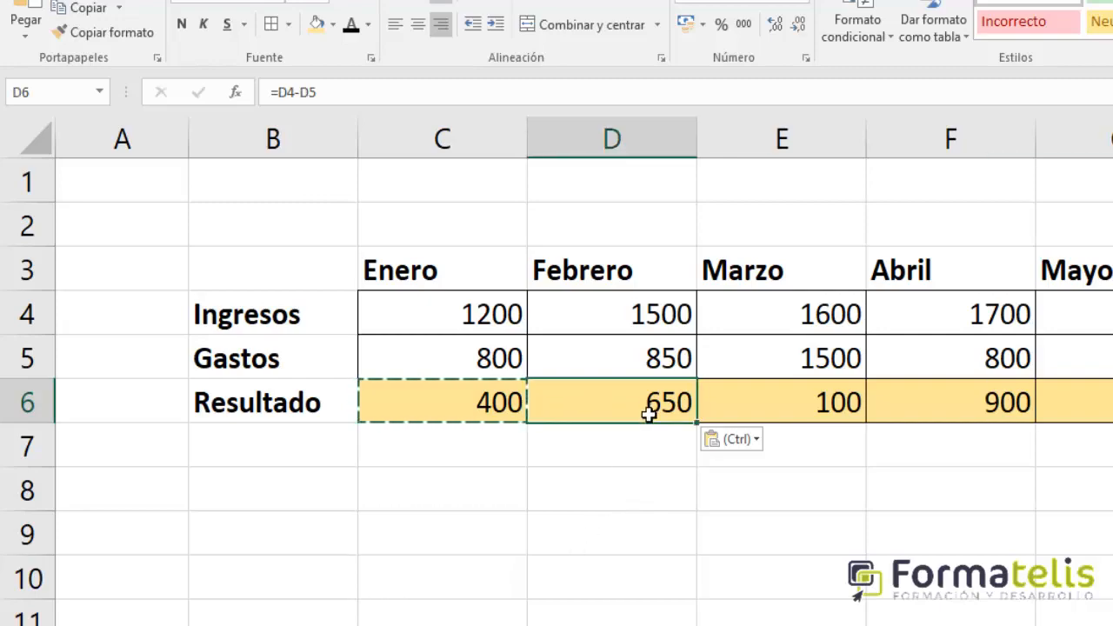
{"action": "key", "text": "ctrl+c"}
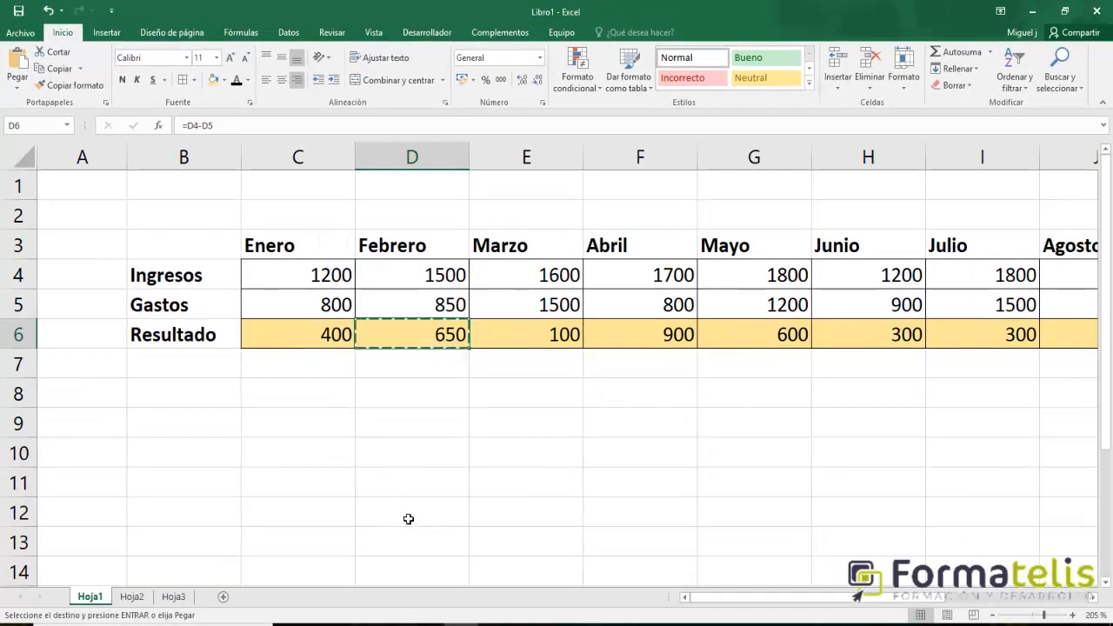
{"action": "left_click", "coordinate": [407, 524]}
{"action": "key", "text": "ctrl+v"}
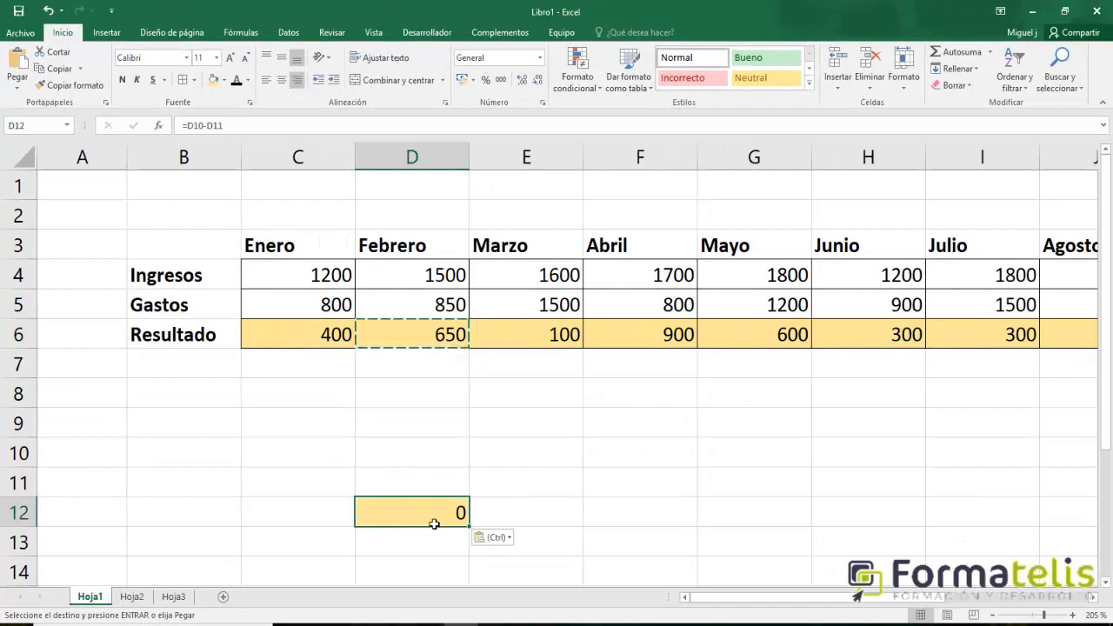
Enter 1500 in D10 and 700 in D11 as inputs for the formula in D12.
{"action": "left_click", "coordinate": [435, 455]}
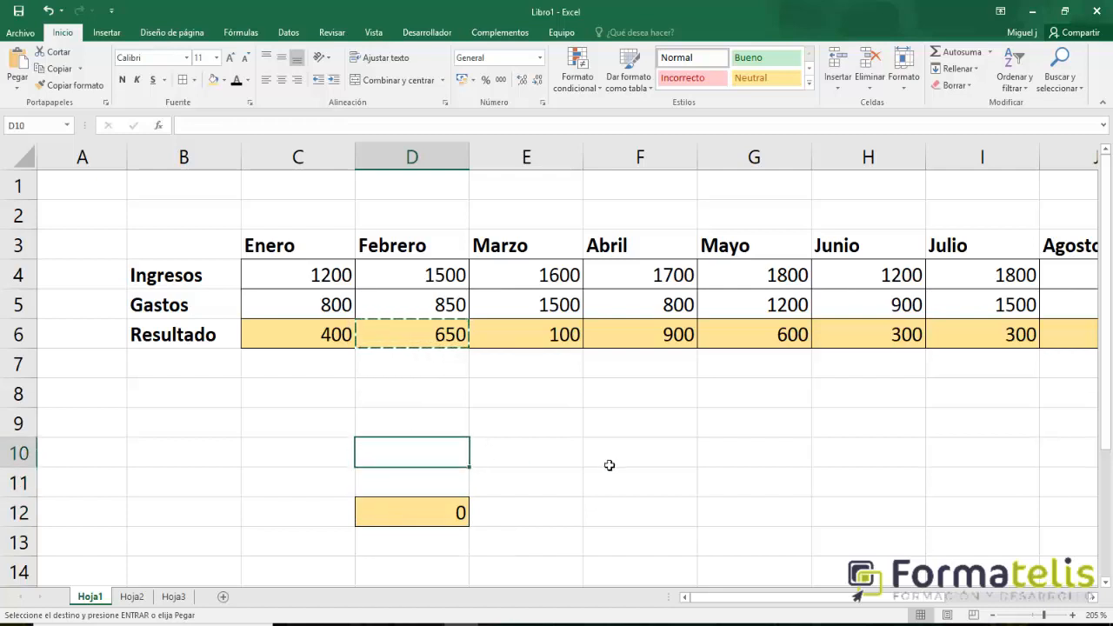
{"action": "type", "text": "1500"}
{"action": "key", "text": "Return"}
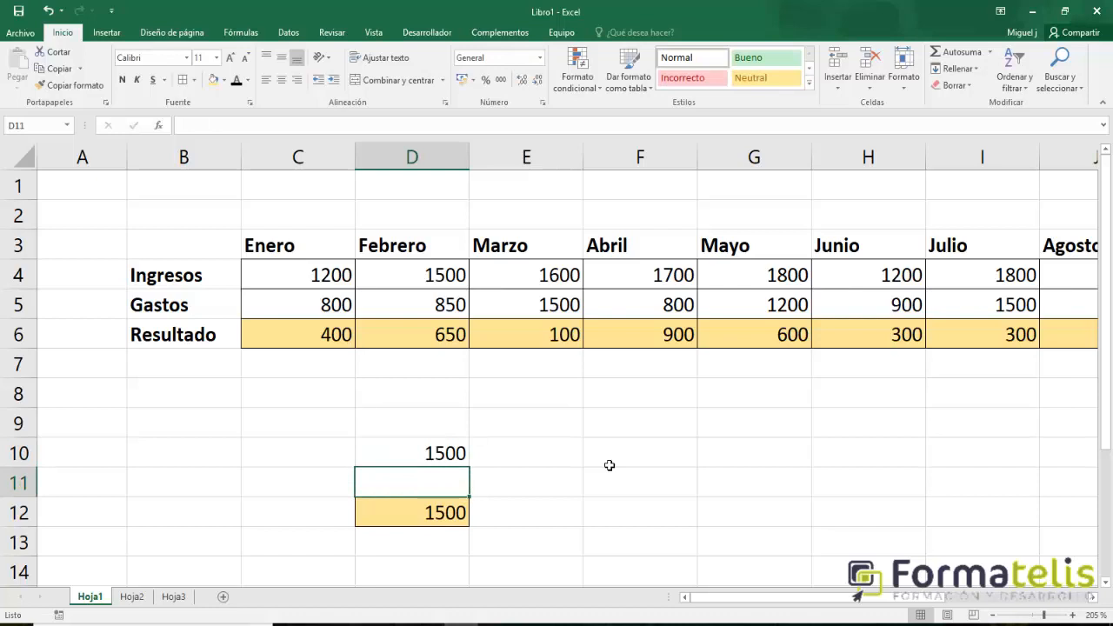
{"action": "type", "text": "700"}
{"action": "key", "text": "Return"}
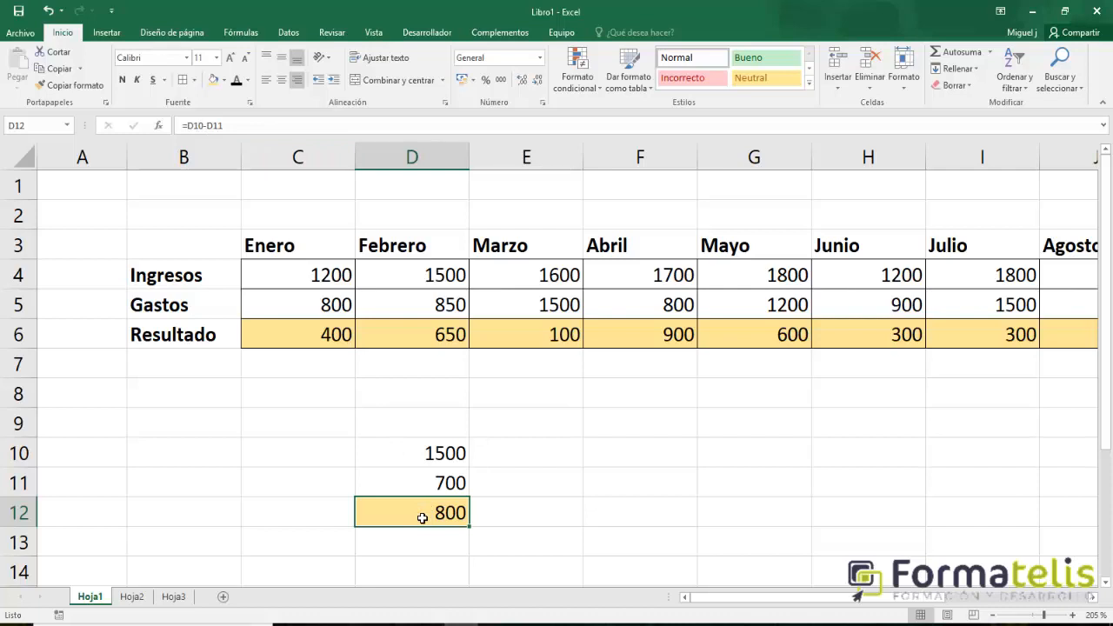
Compare the formulas in D6 and D12 with the two cells above each that they reference.
{"action": "left_click", "coordinate": [423, 461]}
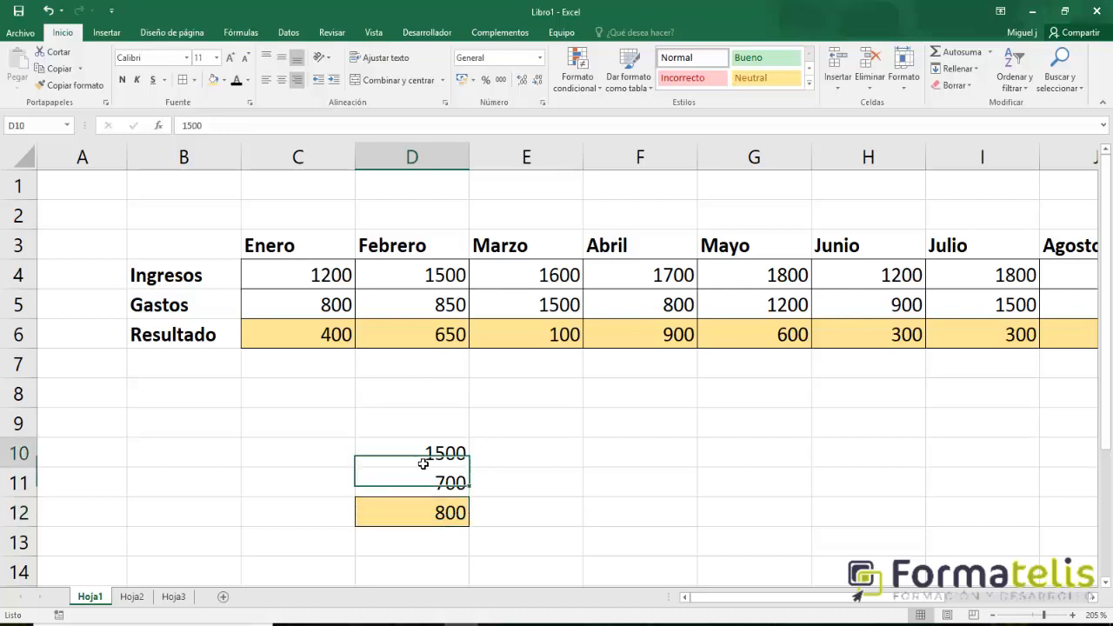
{"action": "left_click", "coordinate": [424, 519]}
{"action": "left_click", "coordinate": [434, 346]}
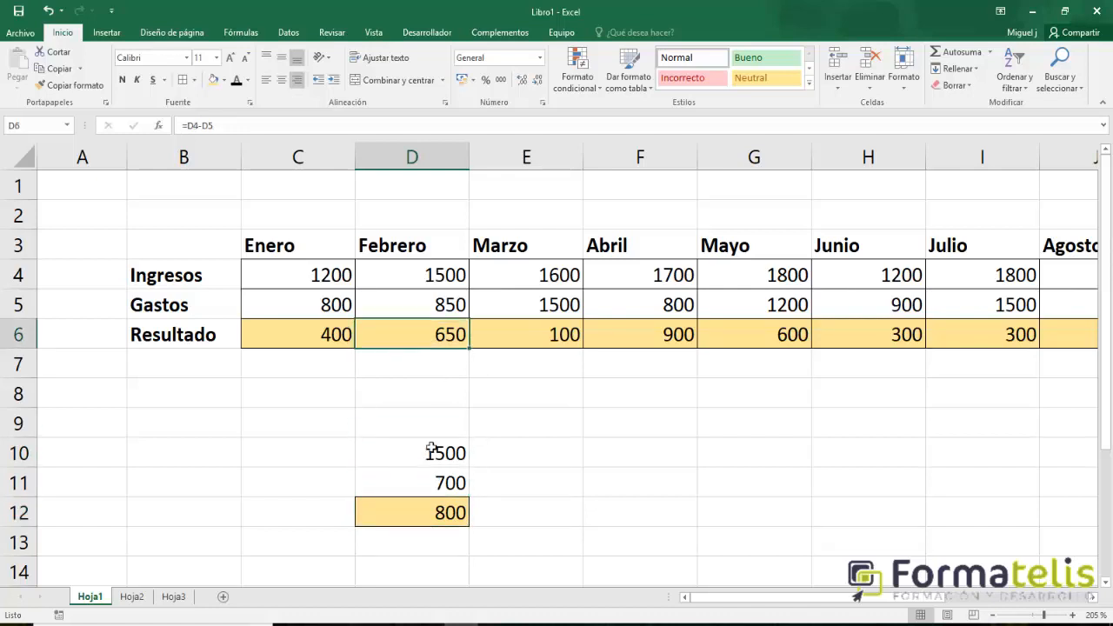
{"action": "left_click", "coordinate": [424, 522]}
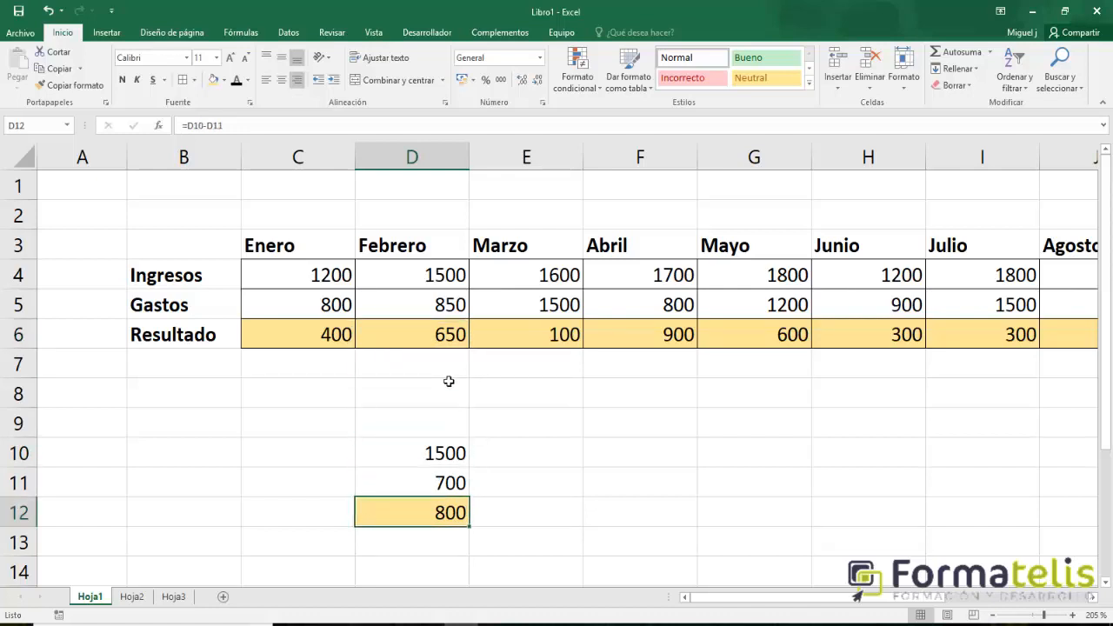
{"action": "left_click_drag", "start_coordinate": [445, 285], "coordinate": [445, 302]}
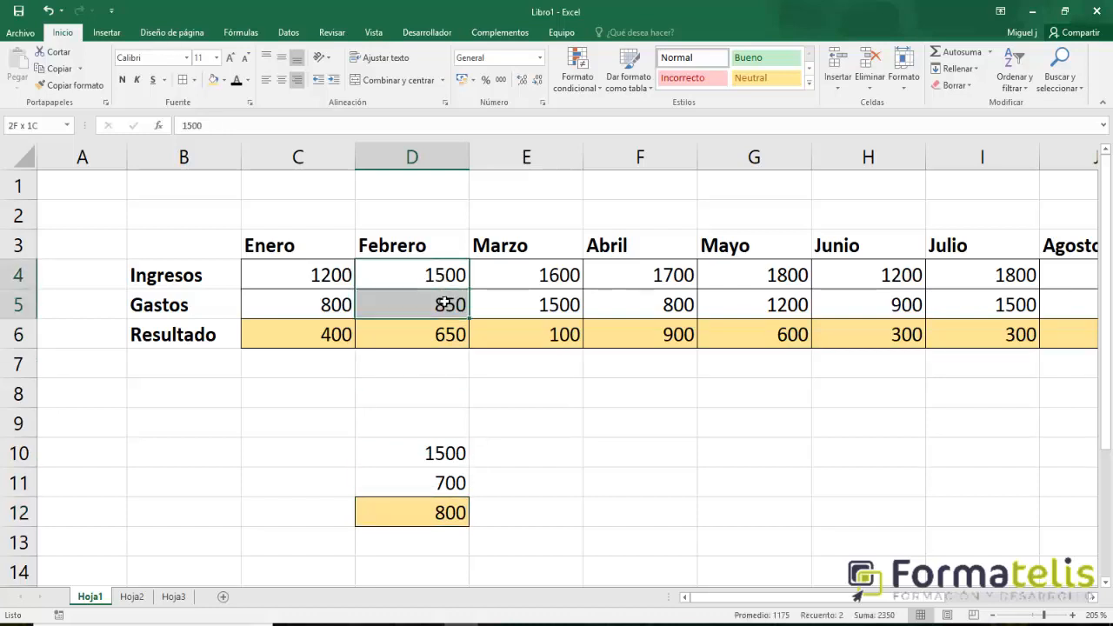
{"action": "left_click", "coordinate": [410, 514]}
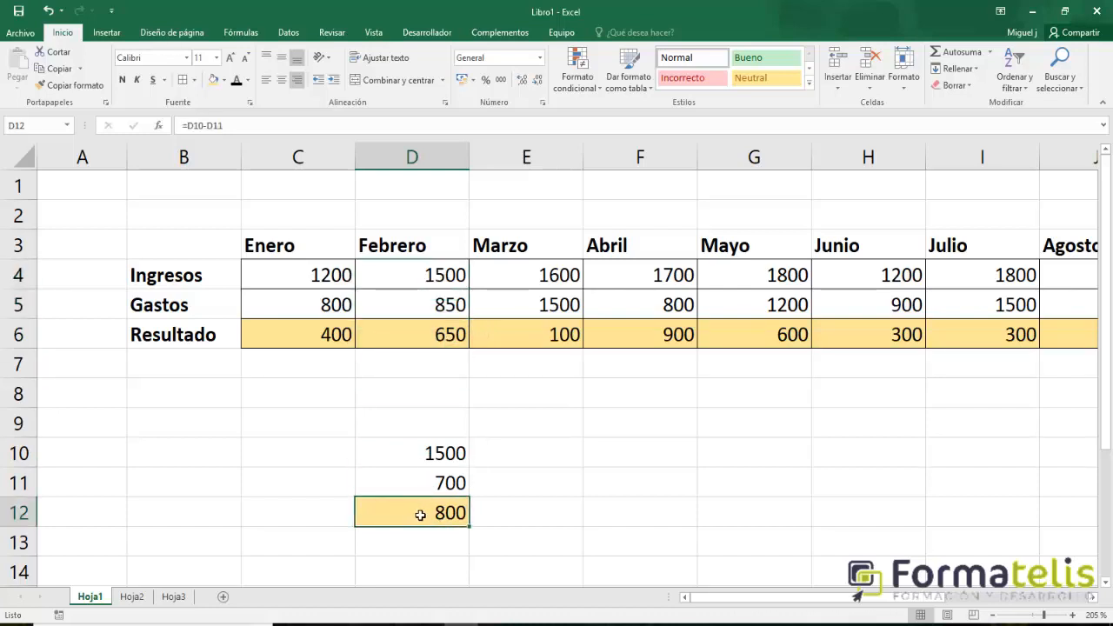
{"action": "left_click", "coordinate": [413, 456]}
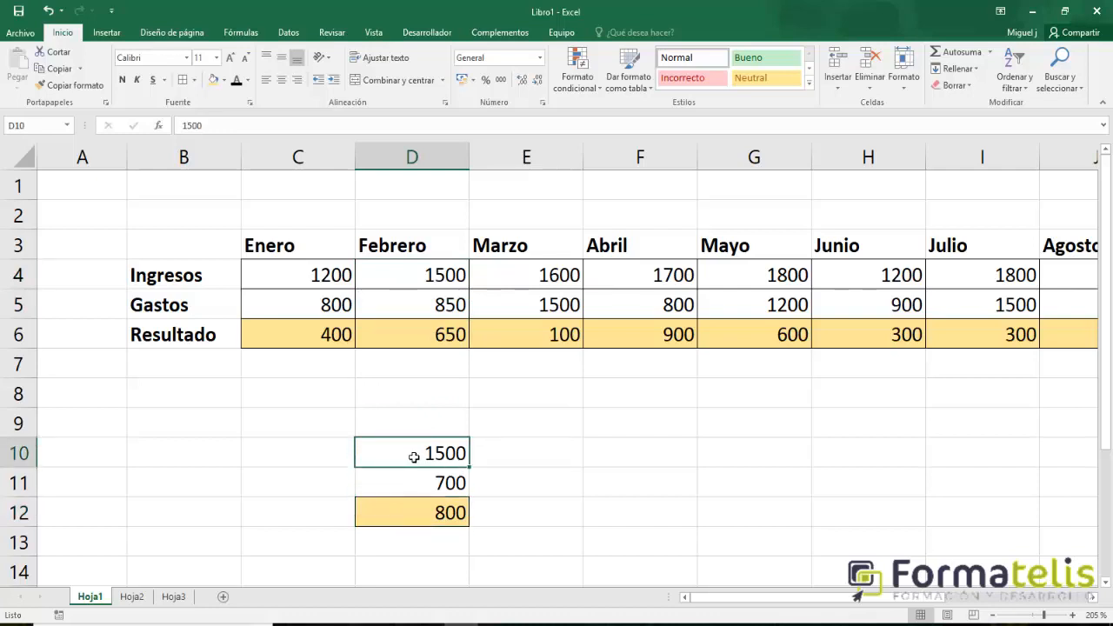
{"action": "left_click", "coordinate": [417, 485]}
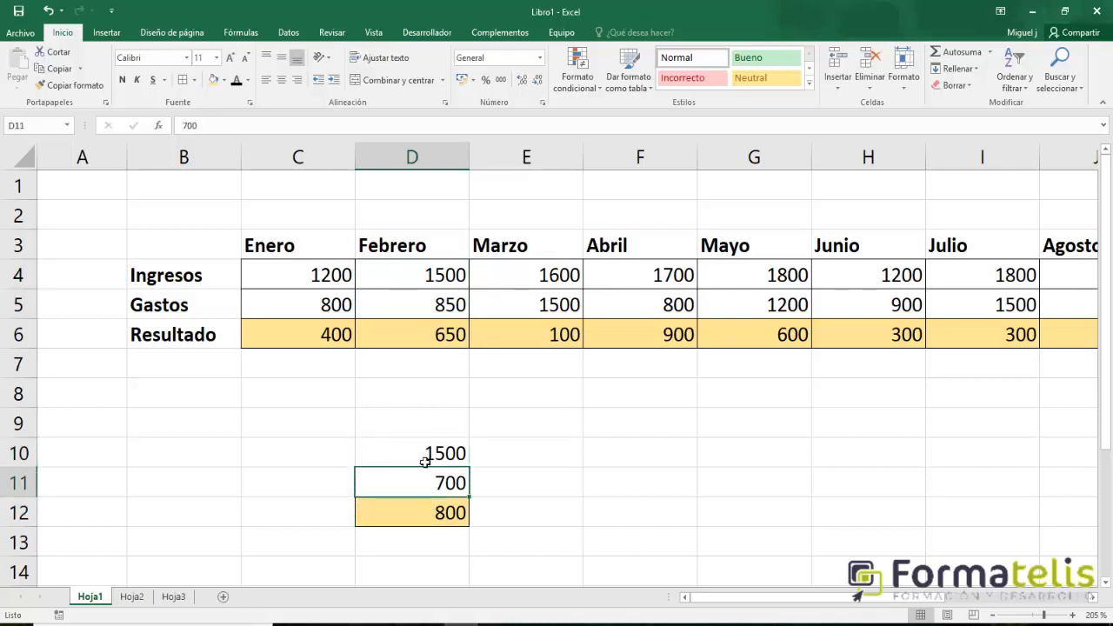
{"action": "left_click", "coordinate": [487, 526]}
{"action": "left_click", "coordinate": [435, 519]}
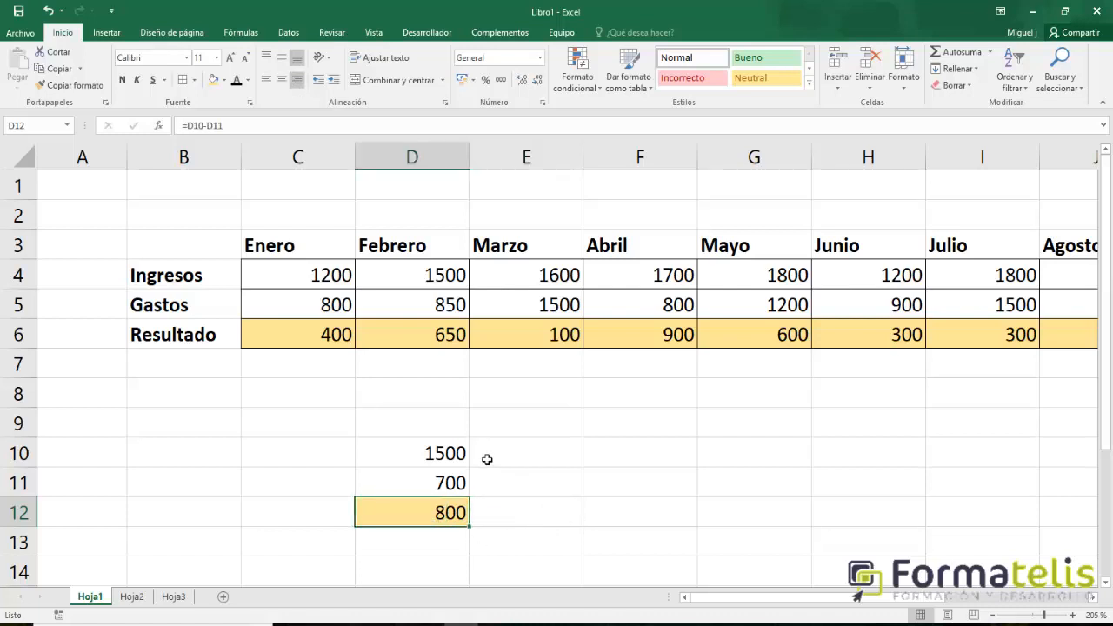
{"action": "left_click", "coordinate": [405, 346]}
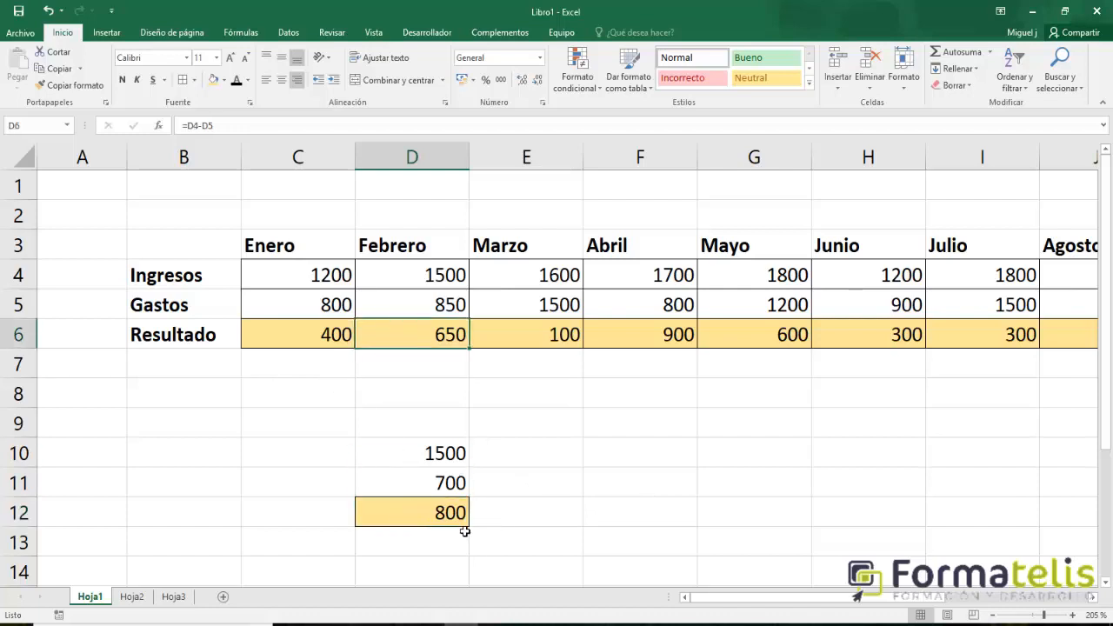
Clear all contents and formatting from the test cells D10:D12.
{"action": "left_click_drag", "start_coordinate": [419, 454], "coordinate": [442, 516]}
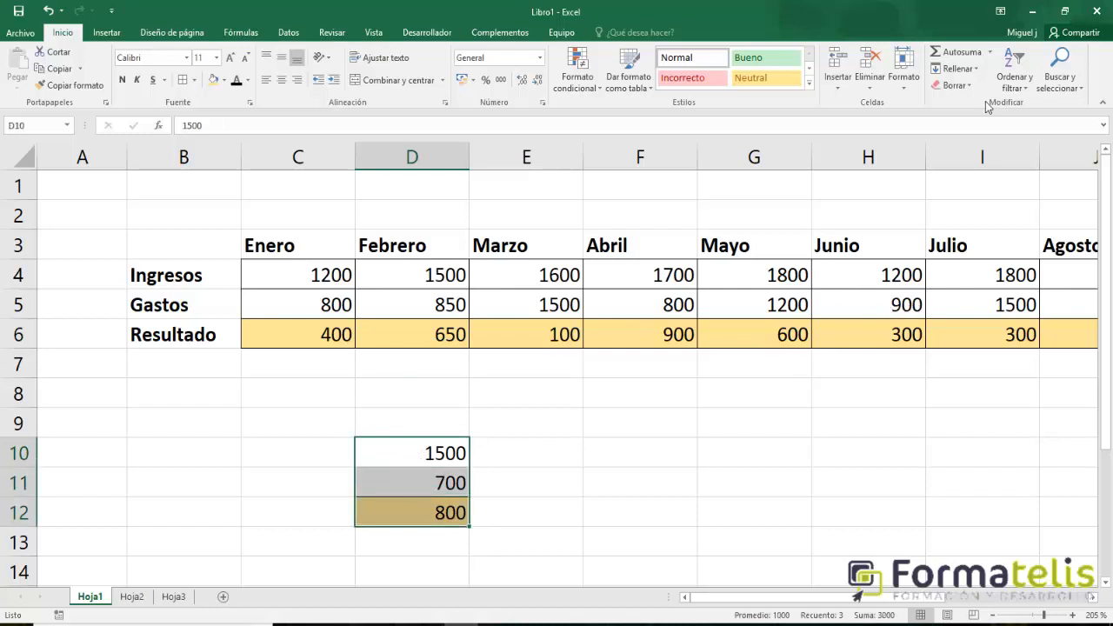
{"action": "left_click", "coordinate": [946, 86]}
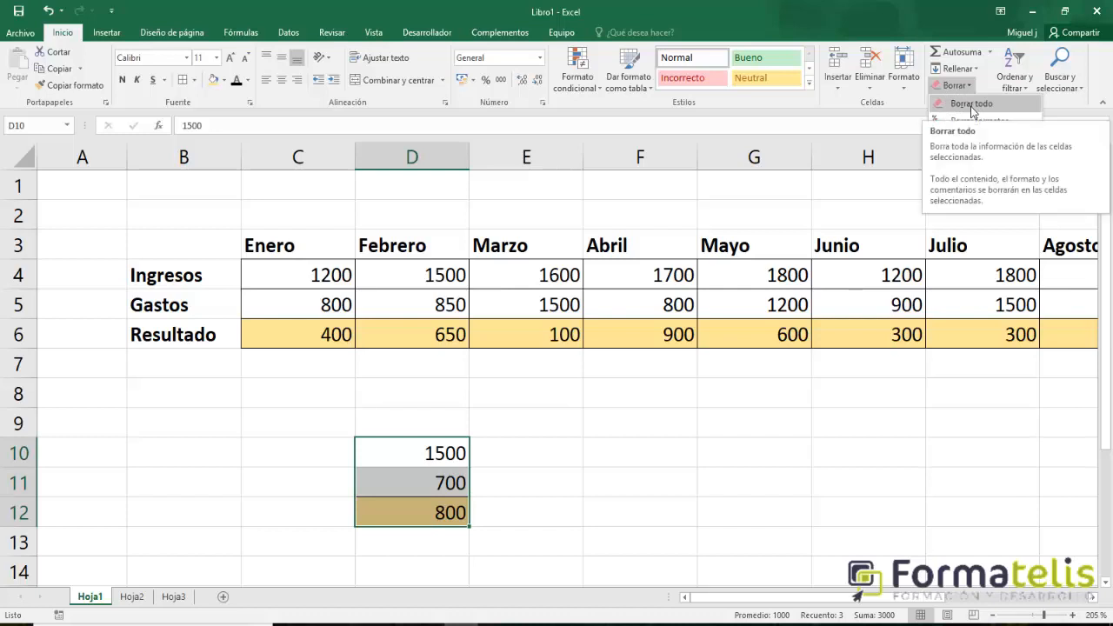
{"action": "left_click", "coordinate": [971, 104]}
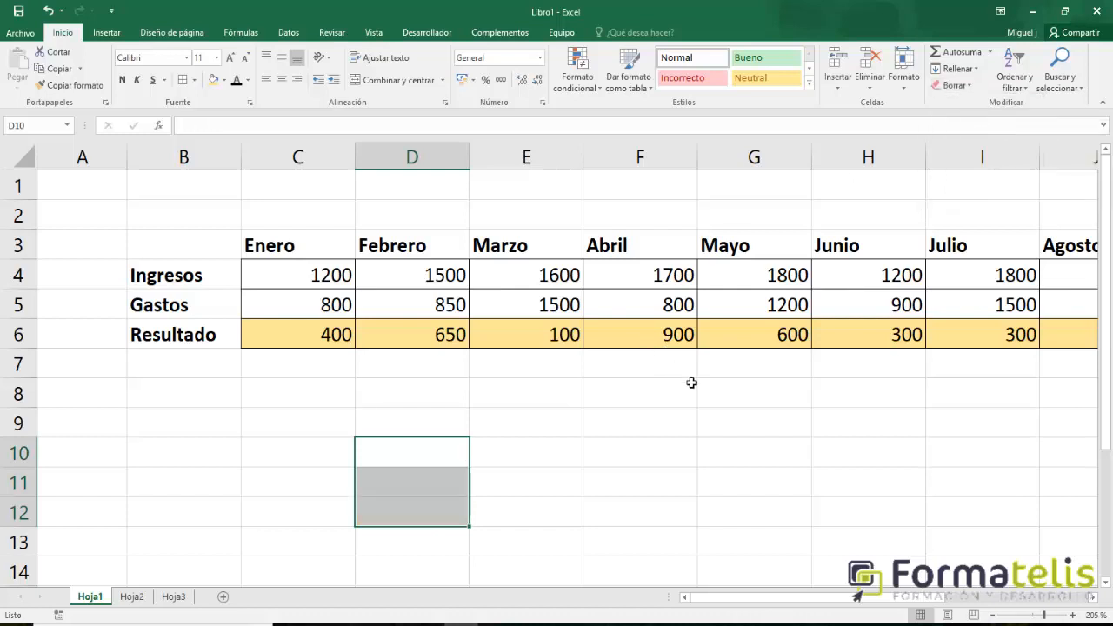
{"action": "left_click", "coordinate": [577, 464]}
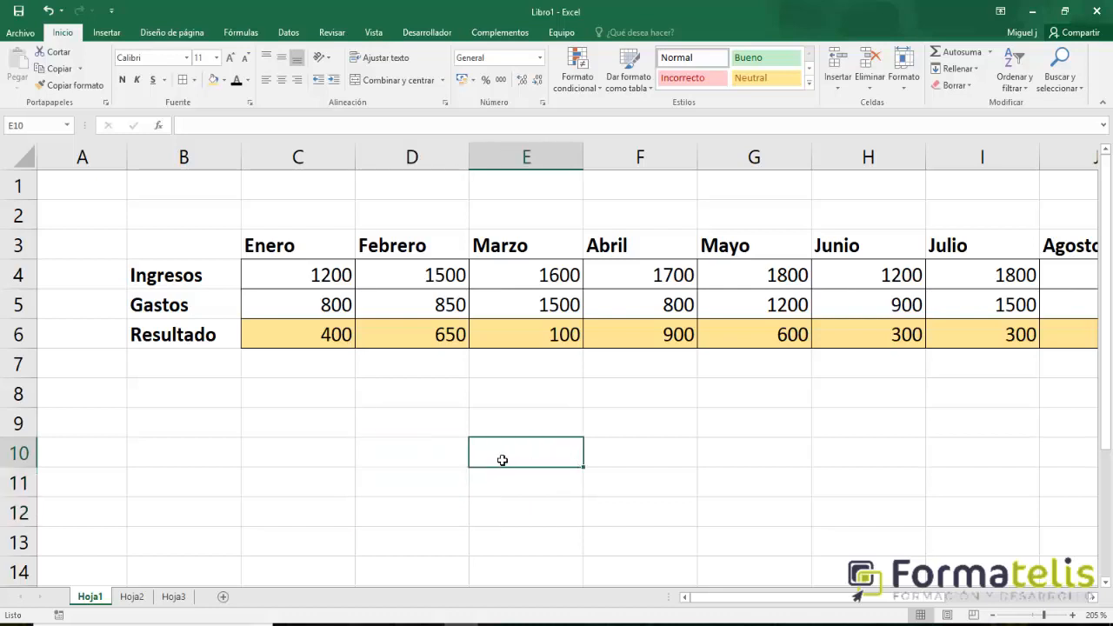
{"action": "left_click", "coordinate": [436, 455]}
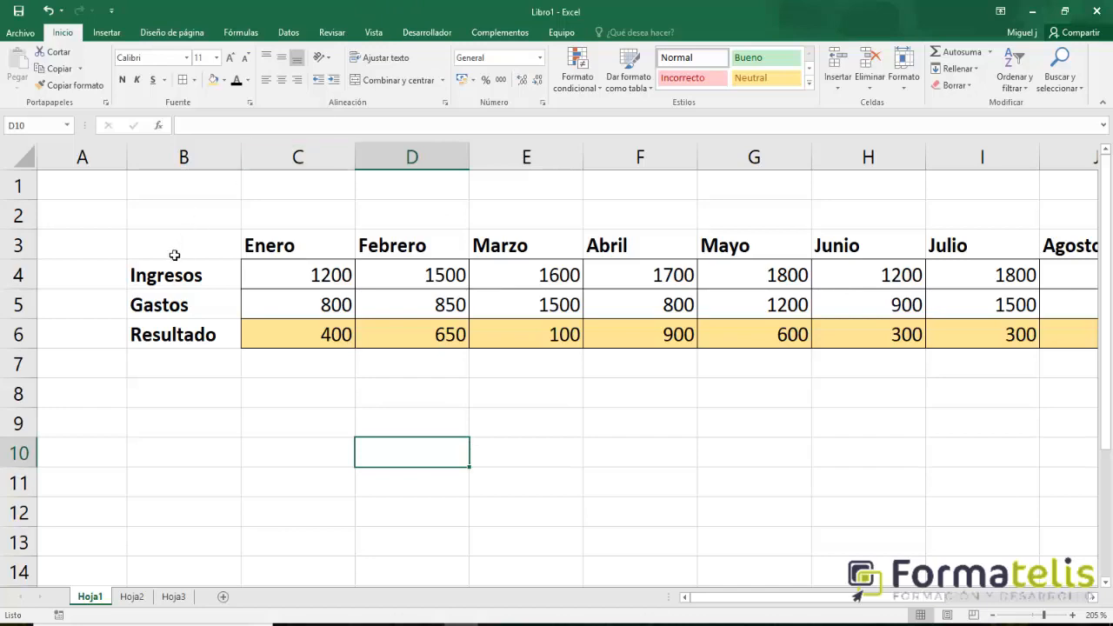
Enter the label "Gasto mensual" in A1 and autofit column A to the text.
{"action": "left_click", "coordinate": [97, 195]}
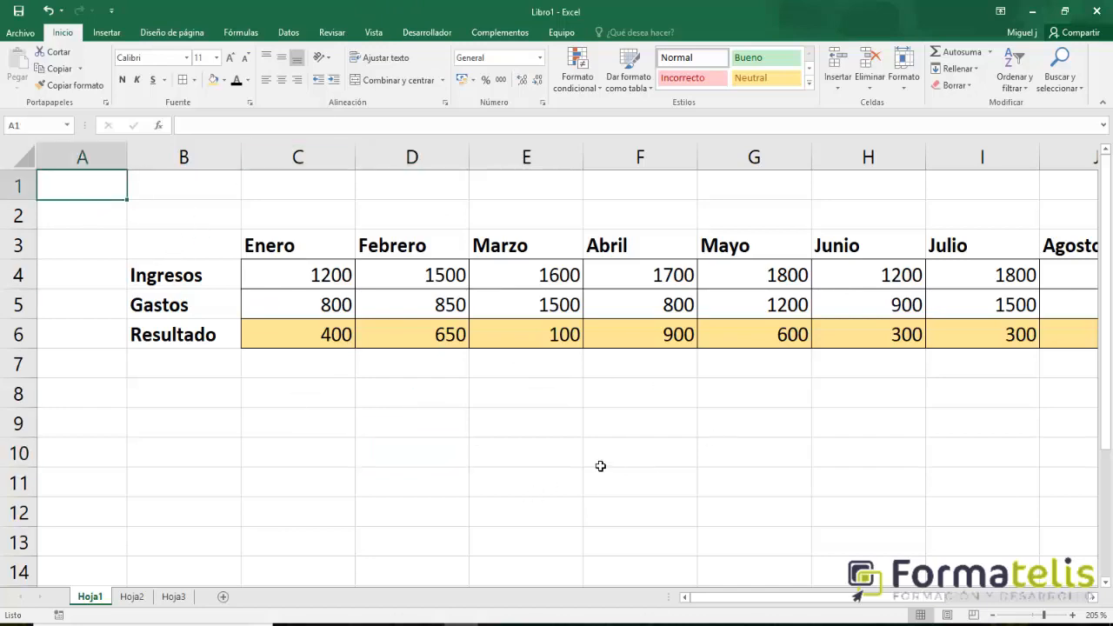
{"action": "scroll", "coordinate": [600, 466], "scroll_direction": "down", "scroll_amount": 3}
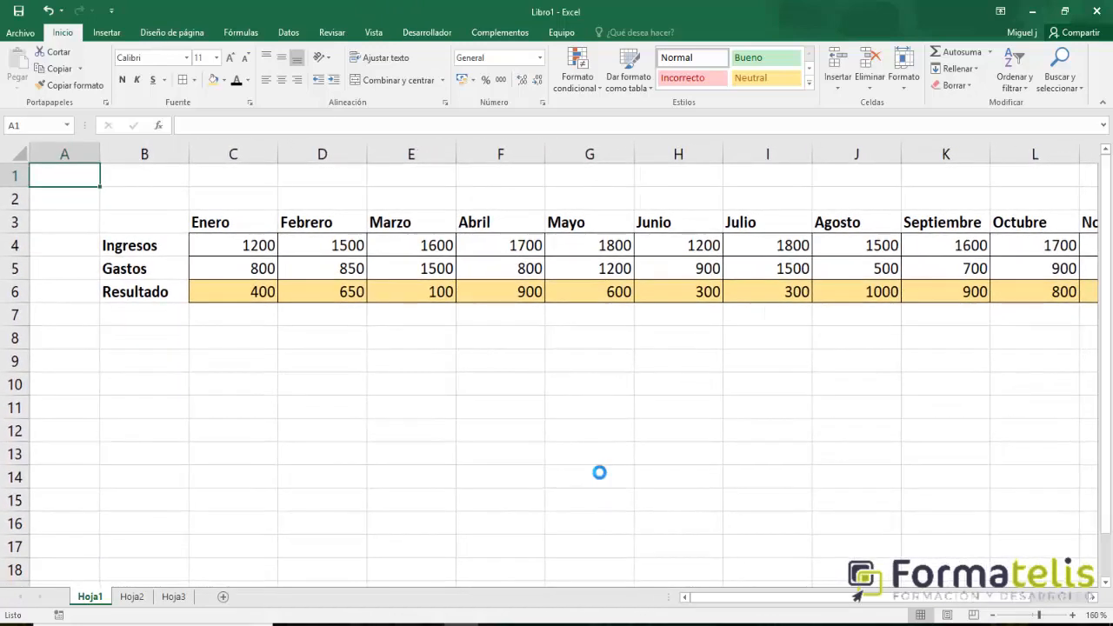
{"action": "scroll", "coordinate": [596, 470], "scroll_direction": "down", "scroll_amount": 1}
{"action": "scroll", "coordinate": [593, 466], "scroll_direction": "down", "scroll_amount": 1}
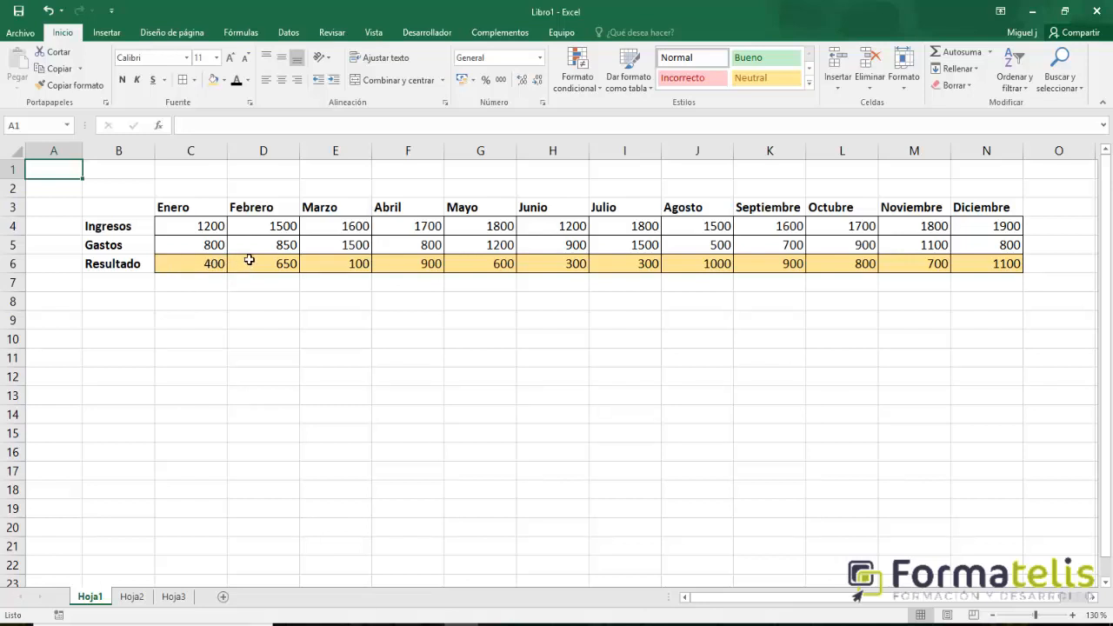
{"action": "type", "text": "Gasto"}
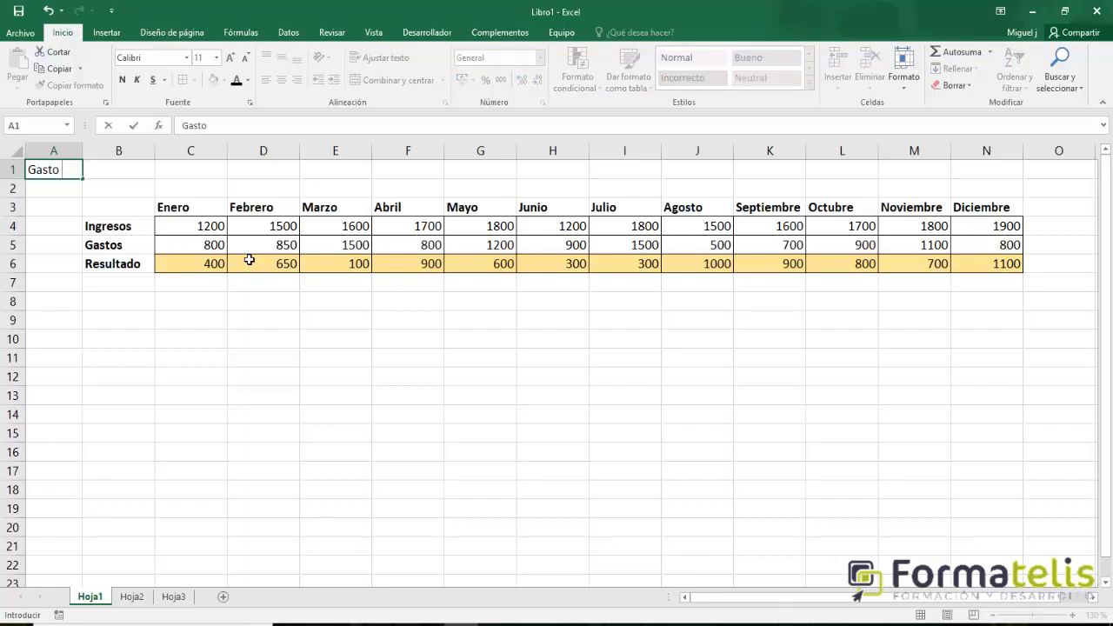
{"action": "type", "text": " mensual"}
{"action": "key", "text": "Tab"}
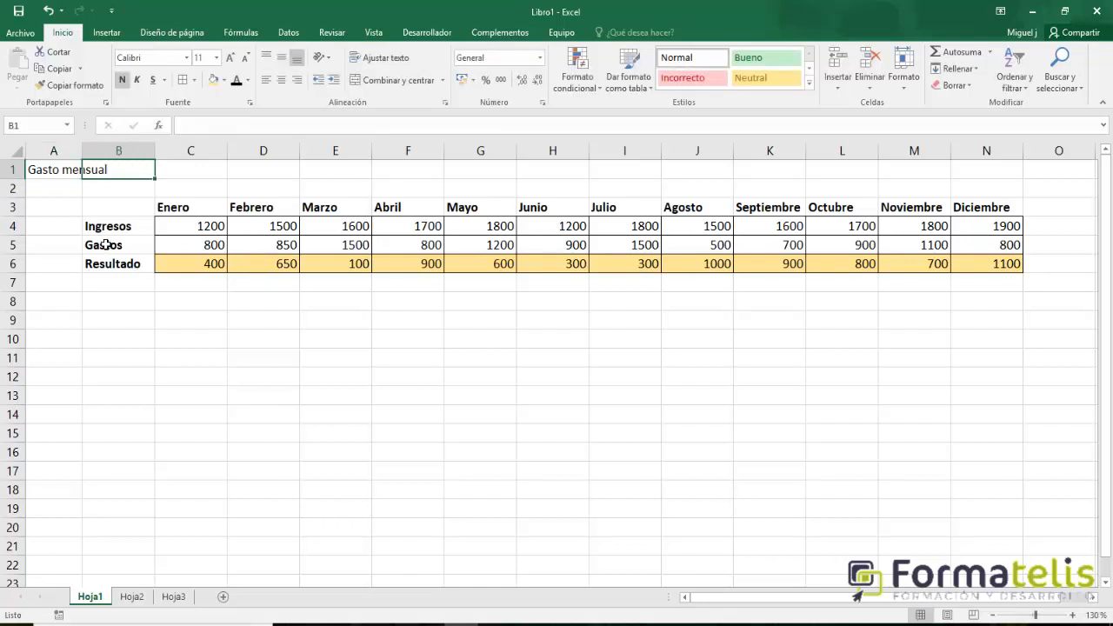
{"action": "double_click", "coordinate": [90, 159]}
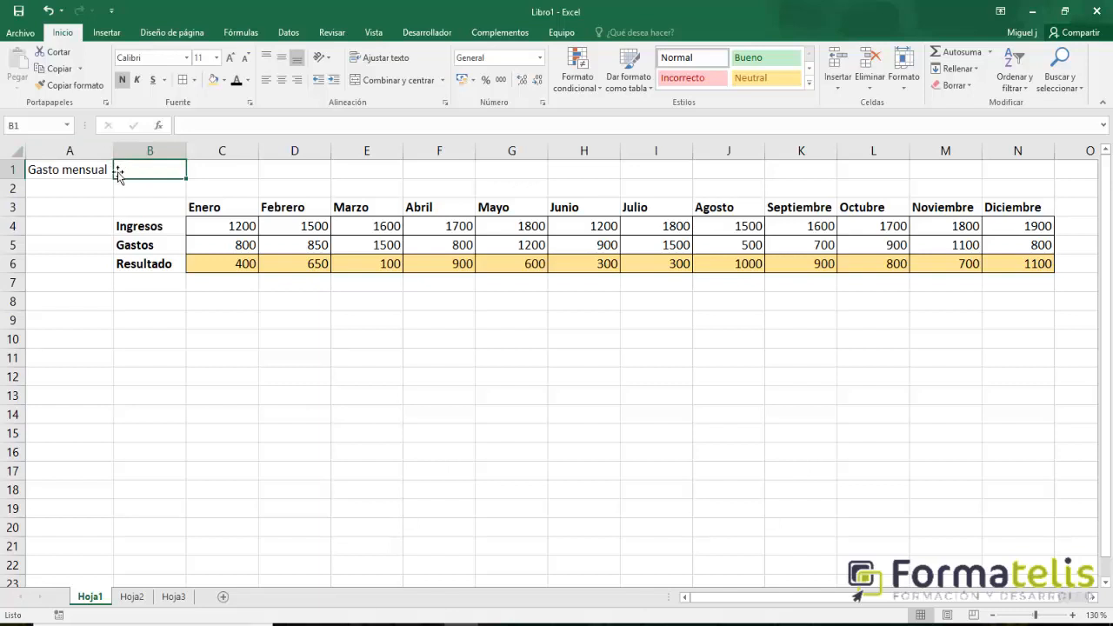
Enter 100 in B1 as the Gasto mensual amount.
{"action": "left_click", "coordinate": [63, 174]}
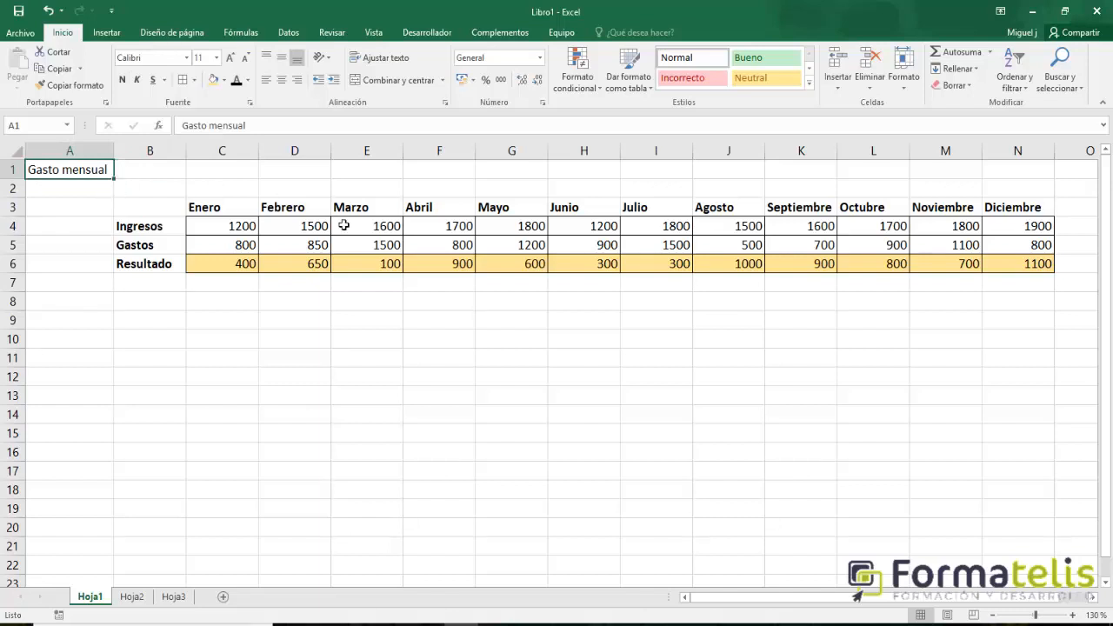
{"action": "left_click", "coordinate": [157, 179]}
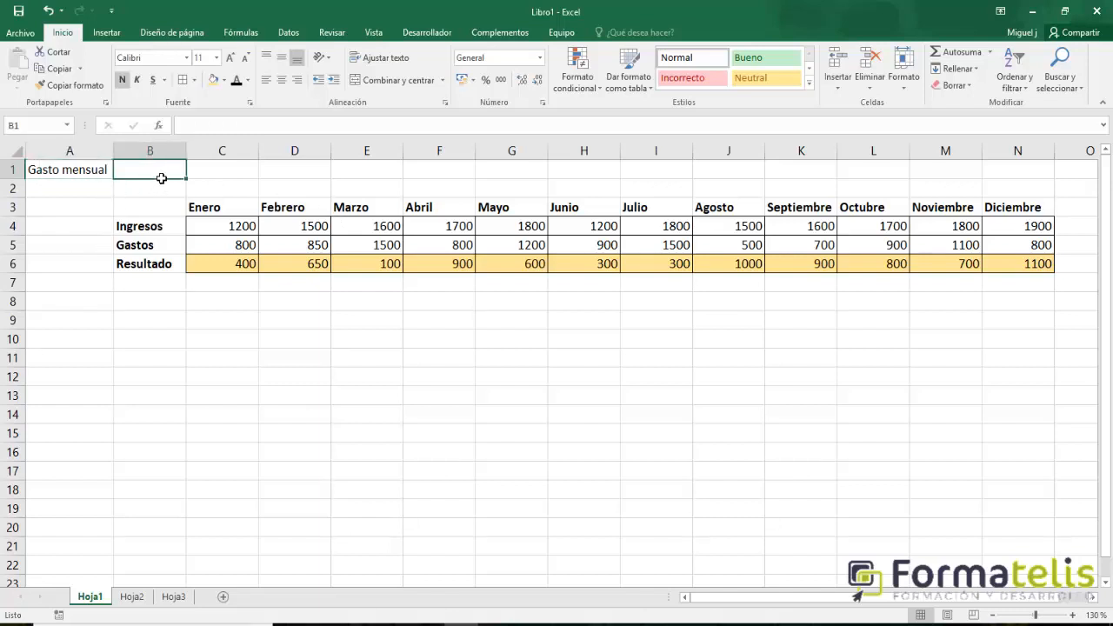
{"action": "type", "text": "100"}
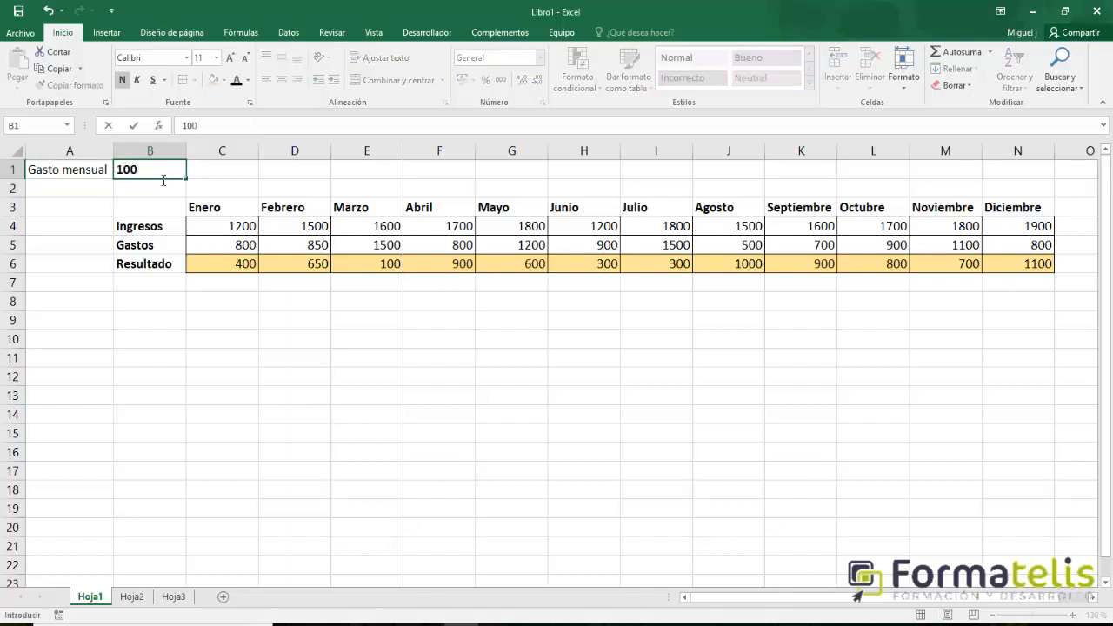
{"action": "key", "text": "Return"}
Apply the euro accounting number format to B1 and to the table values in C4:N6.
{"action": "left_click", "coordinate": [162, 177]}
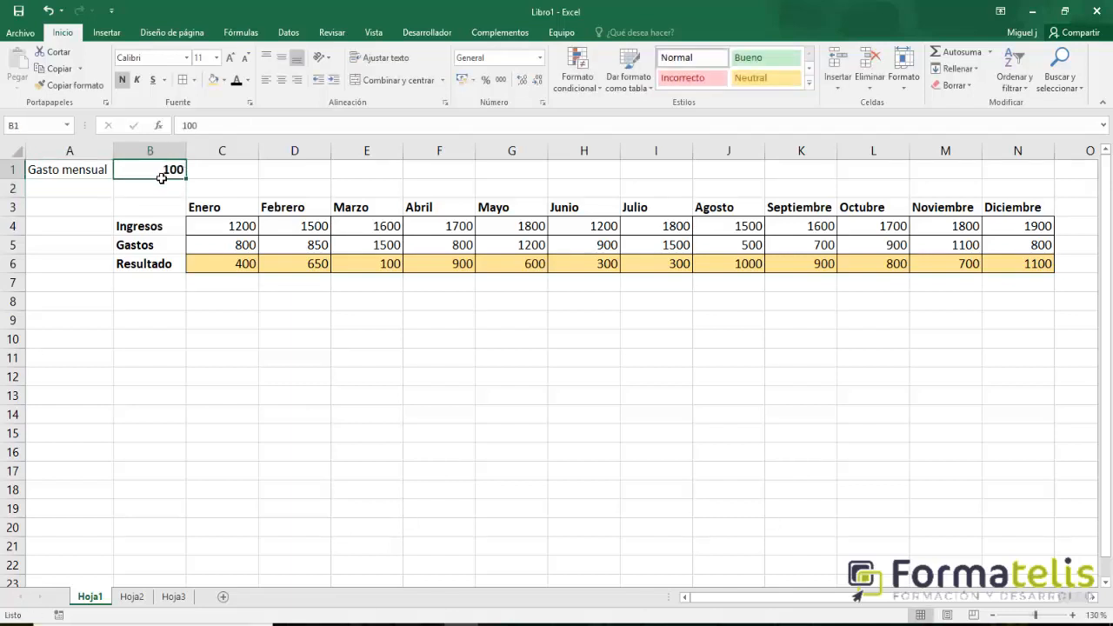
{"action": "left_click", "coordinate": [463, 80]}
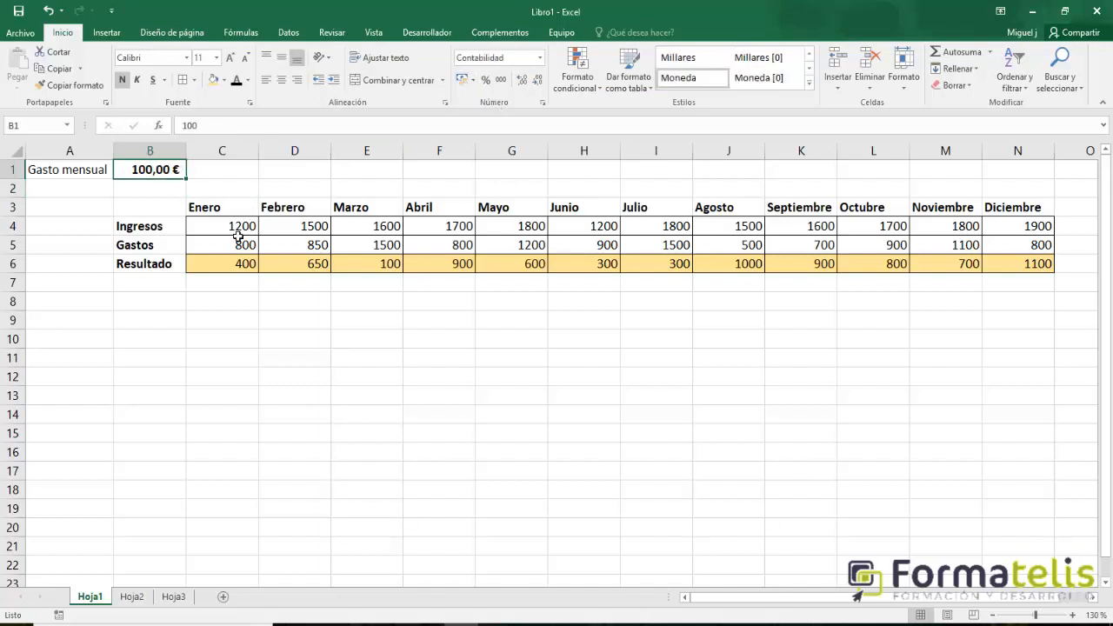
{"action": "left_click_drag", "start_coordinate": [236, 231], "coordinate": [1040, 266]}
{"action": "left_click", "coordinate": [463, 80]}
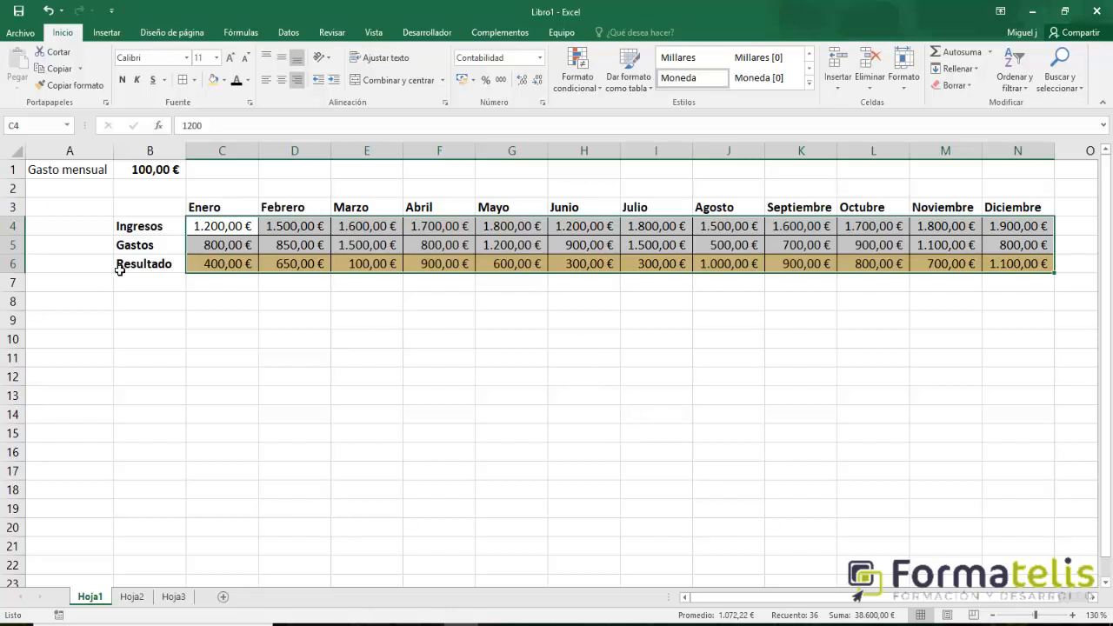
Make the Gasto mensual label in A1 bold.
{"action": "left_click", "coordinate": [85, 184]}
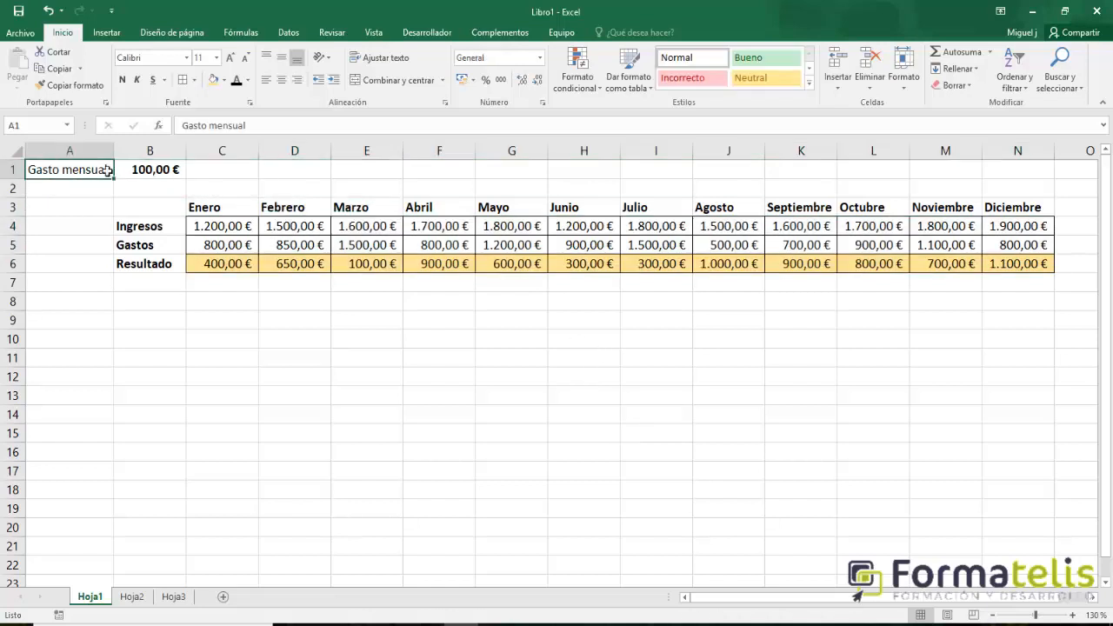
{"action": "left_click", "coordinate": [122, 80]}
{"action": "left_click", "coordinate": [445, 376]}
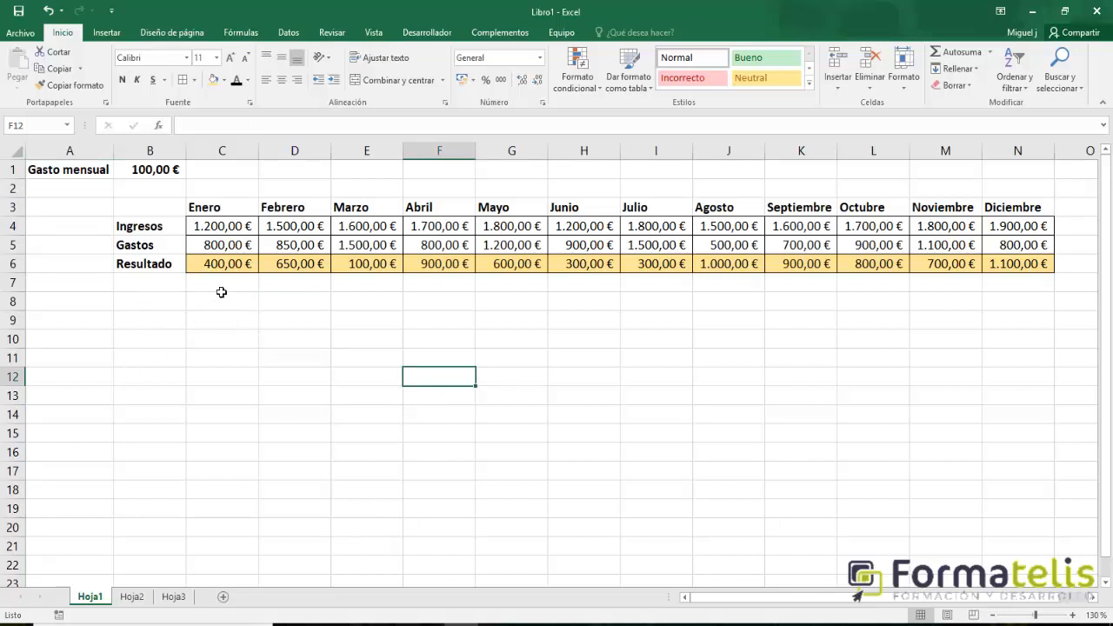
Examine the Enero Ingresos amount and the Gastos amounts from Enero to Abril.
{"action": "left_click", "coordinate": [233, 233]}
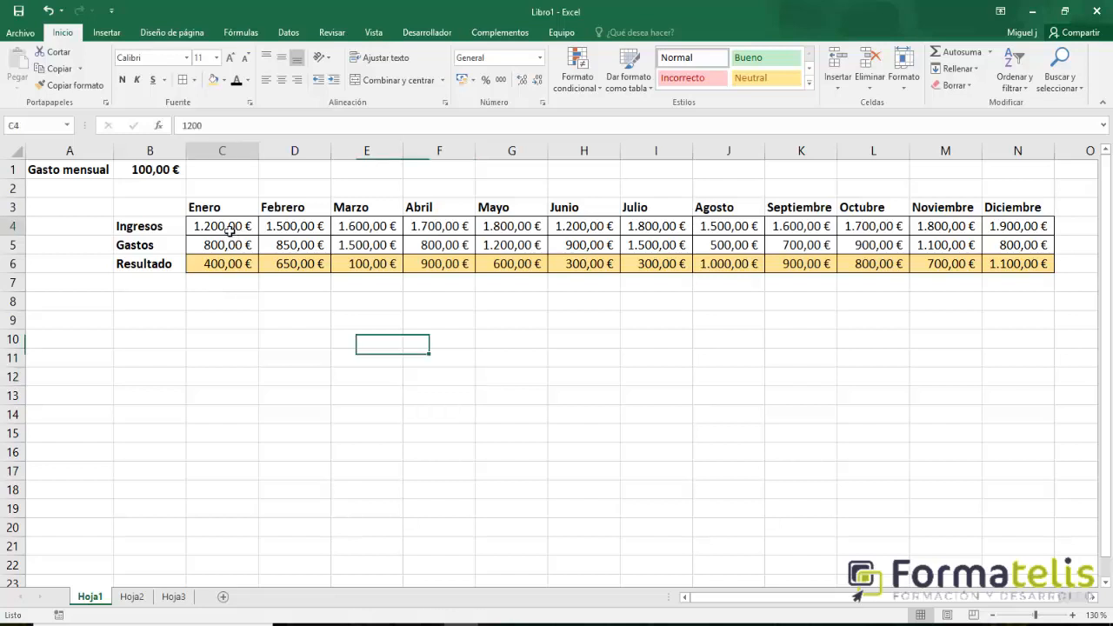
{"action": "left_click", "coordinate": [228, 247]}
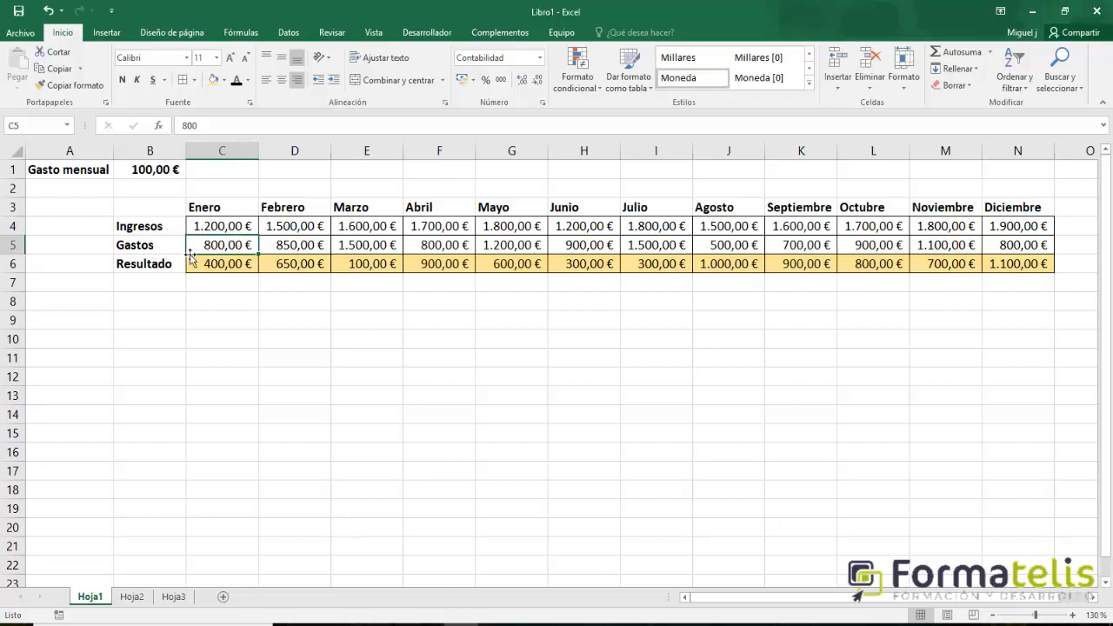
{"action": "left_click", "coordinate": [287, 247]}
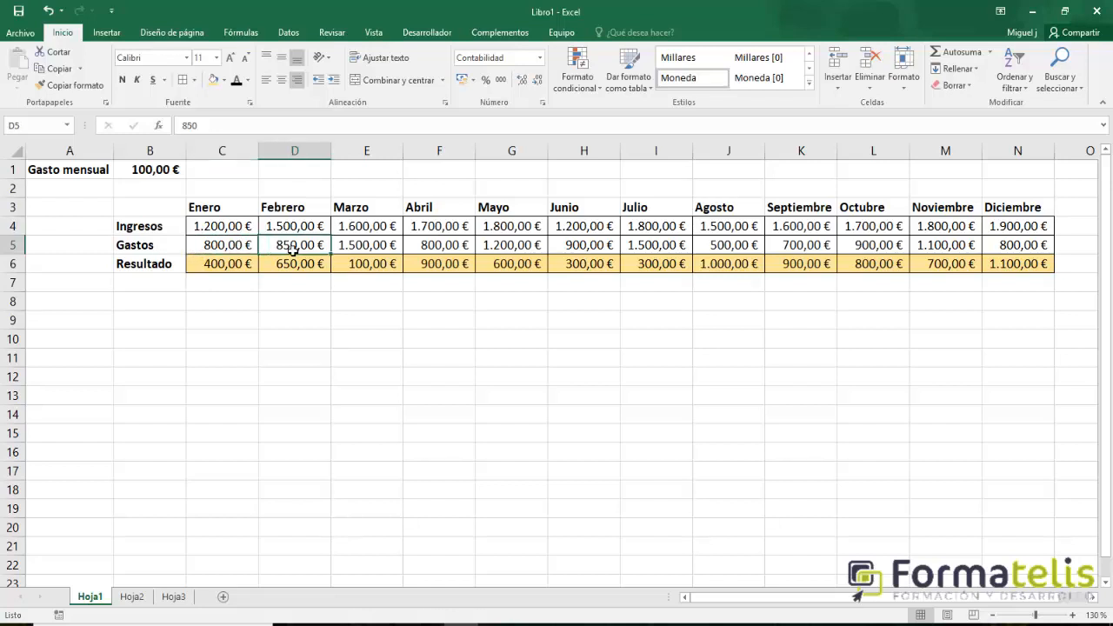
{"action": "left_click", "coordinate": [365, 249]}
{"action": "left_click", "coordinate": [437, 247]}
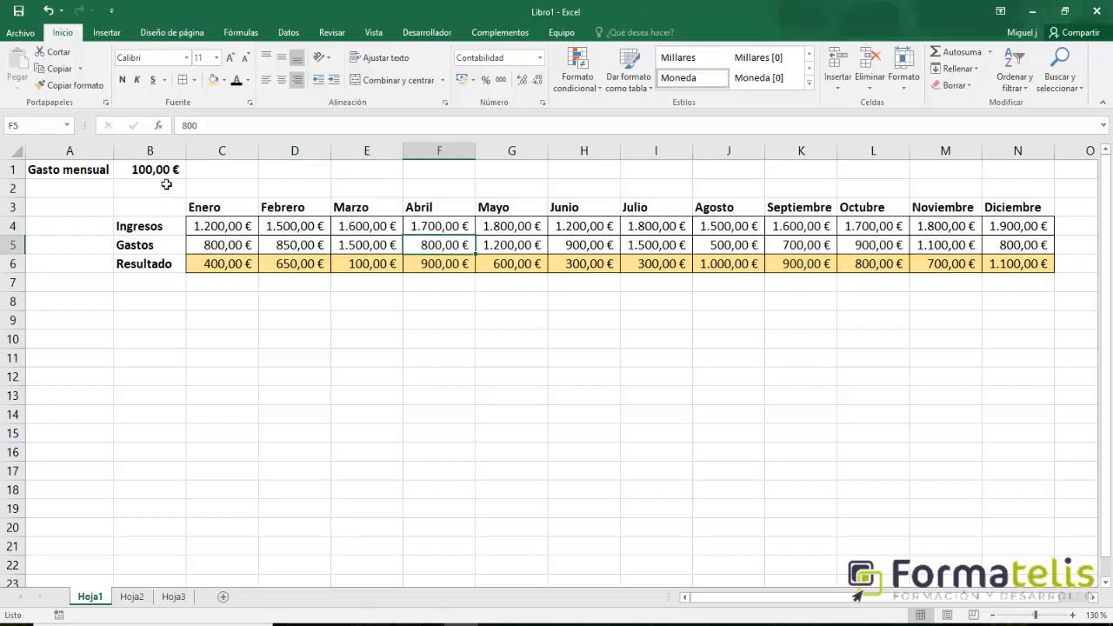
{"action": "left_click", "coordinate": [223, 251]}
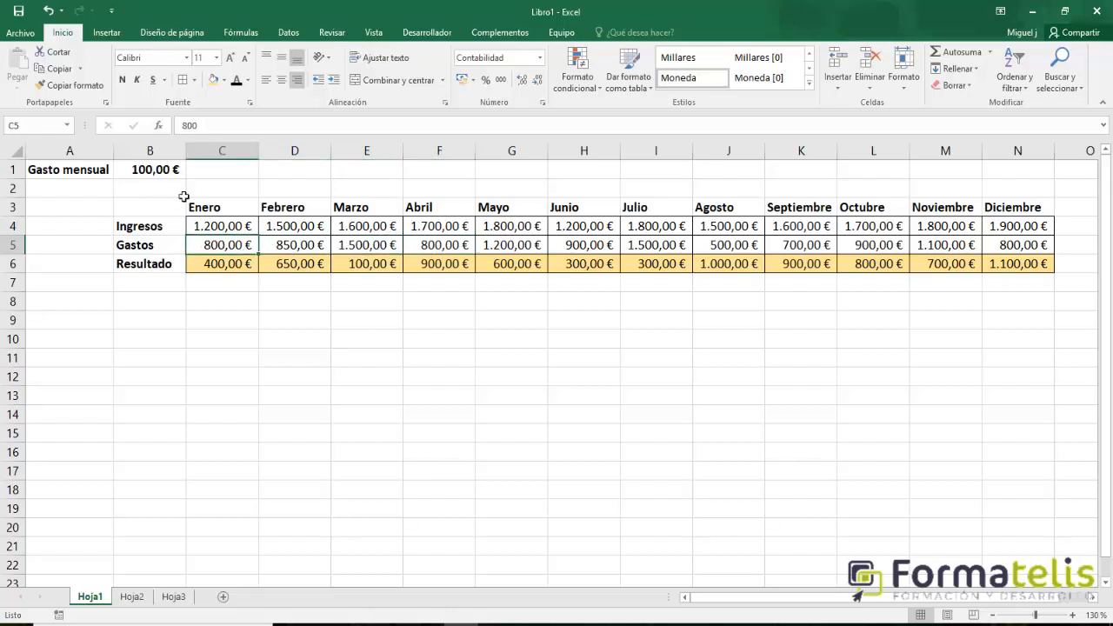
{"action": "left_click", "coordinate": [310, 247]}
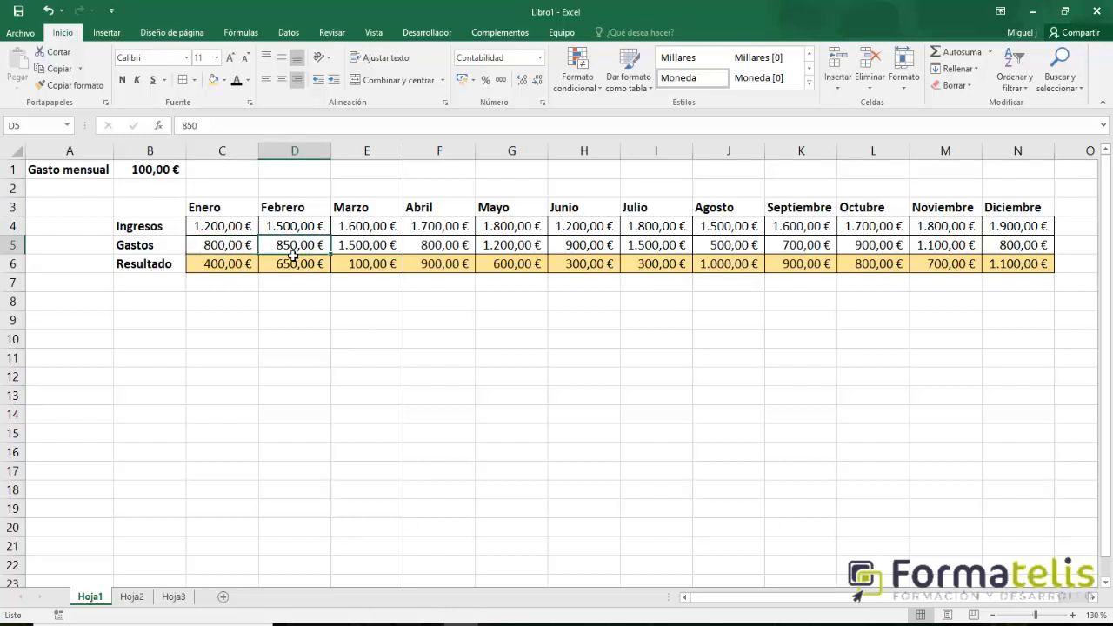
{"action": "left_click", "coordinate": [372, 250]}
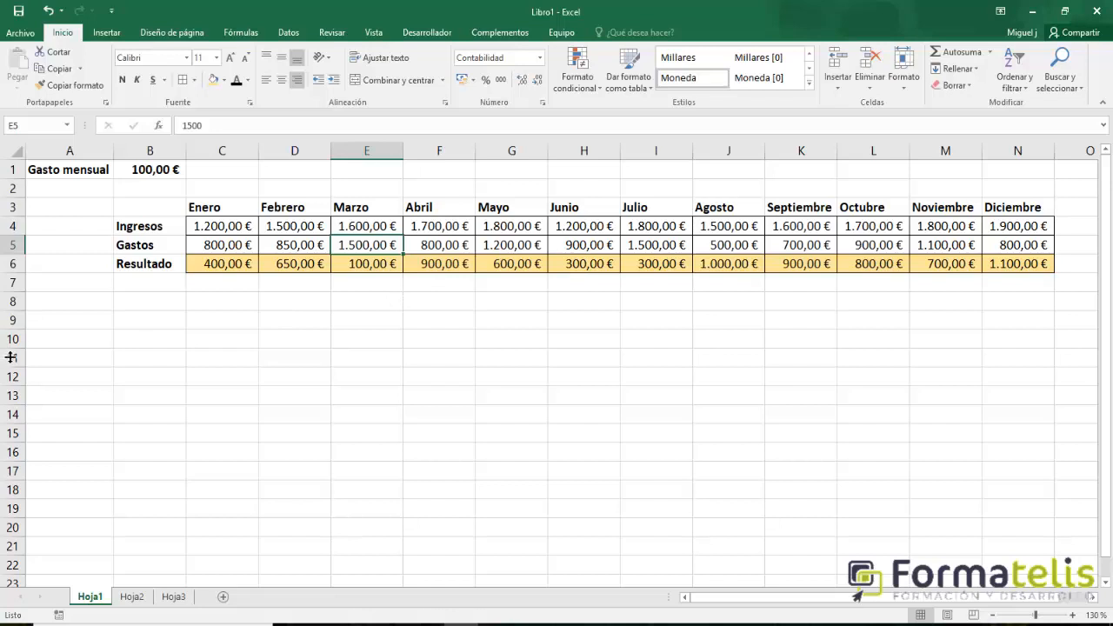
Change the Enero Resultado formula in C6 to =C4-(C5+B1) so it also subtracts the monthly expense.
{"action": "left_click", "coordinate": [227, 269]}
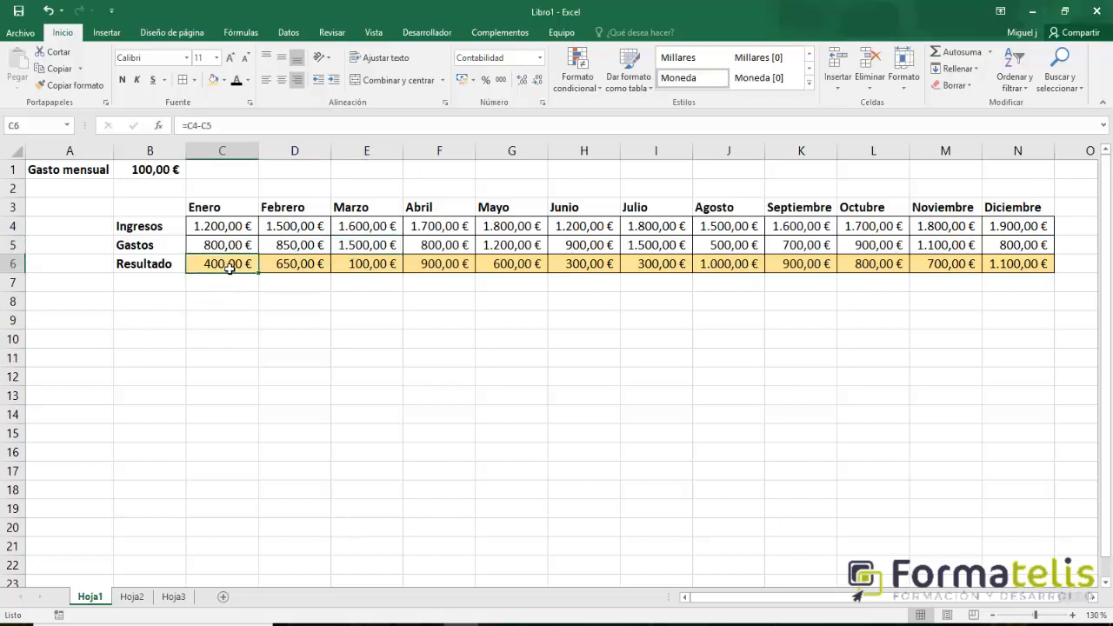
{"action": "scroll", "coordinate": [243, 309], "scroll_direction": "up", "scroll_amount": 2, "text": "ctrl"}
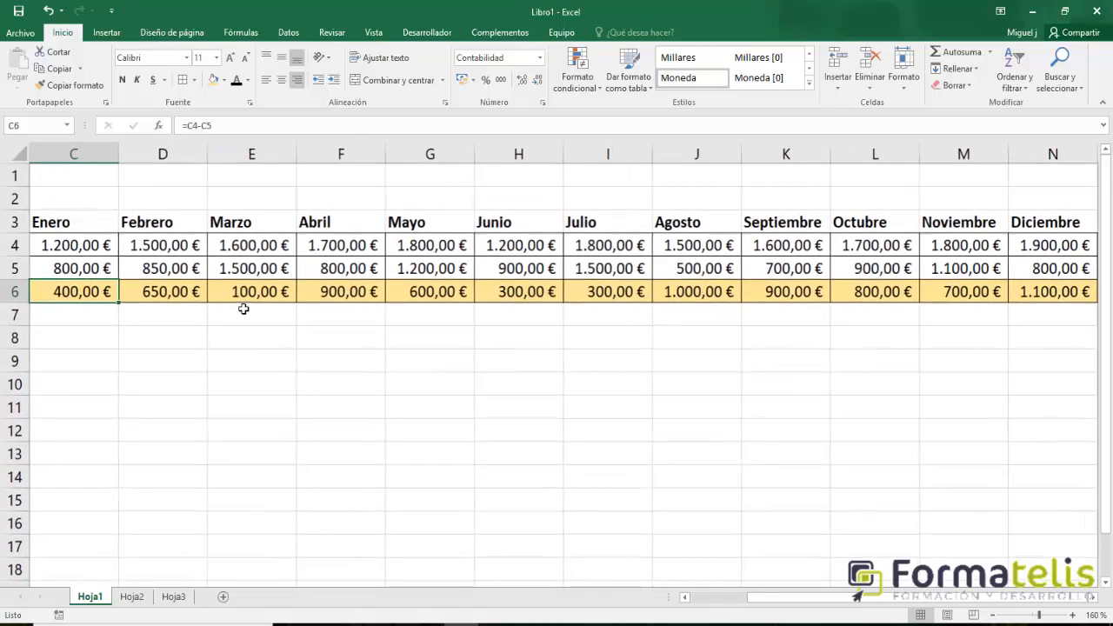
{"action": "left_click_drag", "start_coordinate": [807, 603], "coordinate": [718, 602]}
{"action": "left_click", "coordinate": [203, 127]}
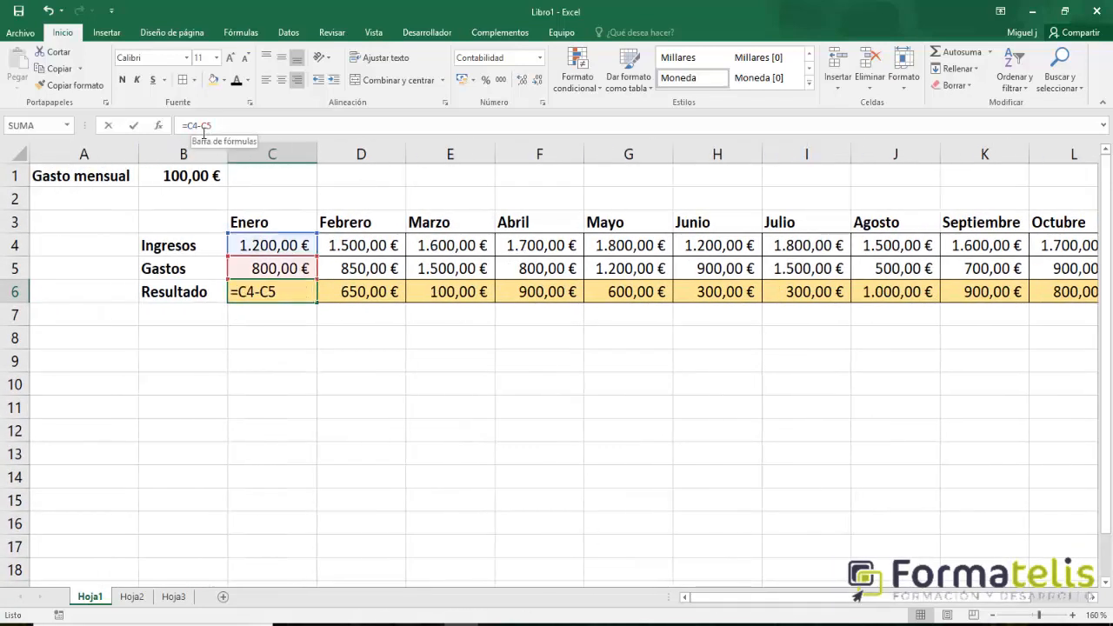
{"action": "double_click", "coordinate": [196, 128]}
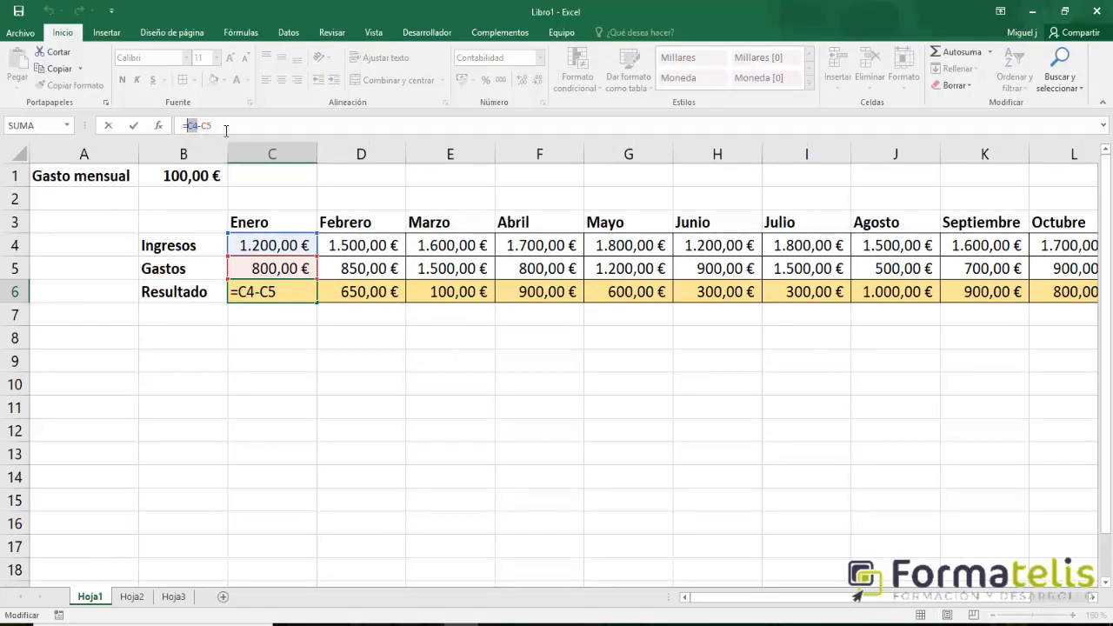
{"action": "left_click", "coordinate": [226, 129]}
{"action": "type", "text": "(C5"}
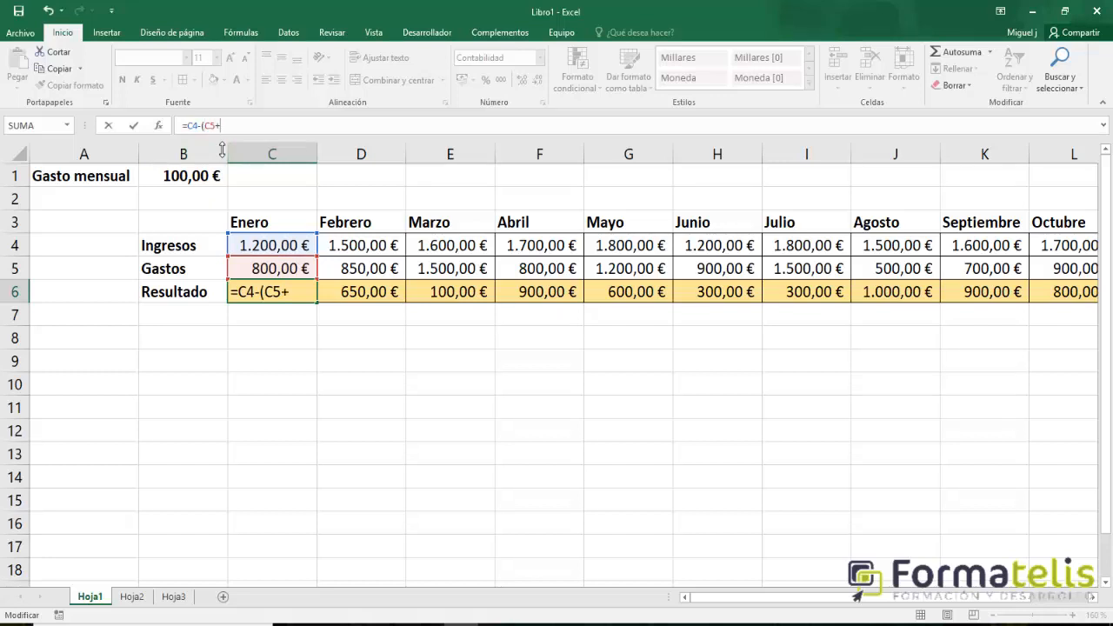
{"action": "type", "text": "+"}
{"action": "left_click", "coordinate": [162, 176]}
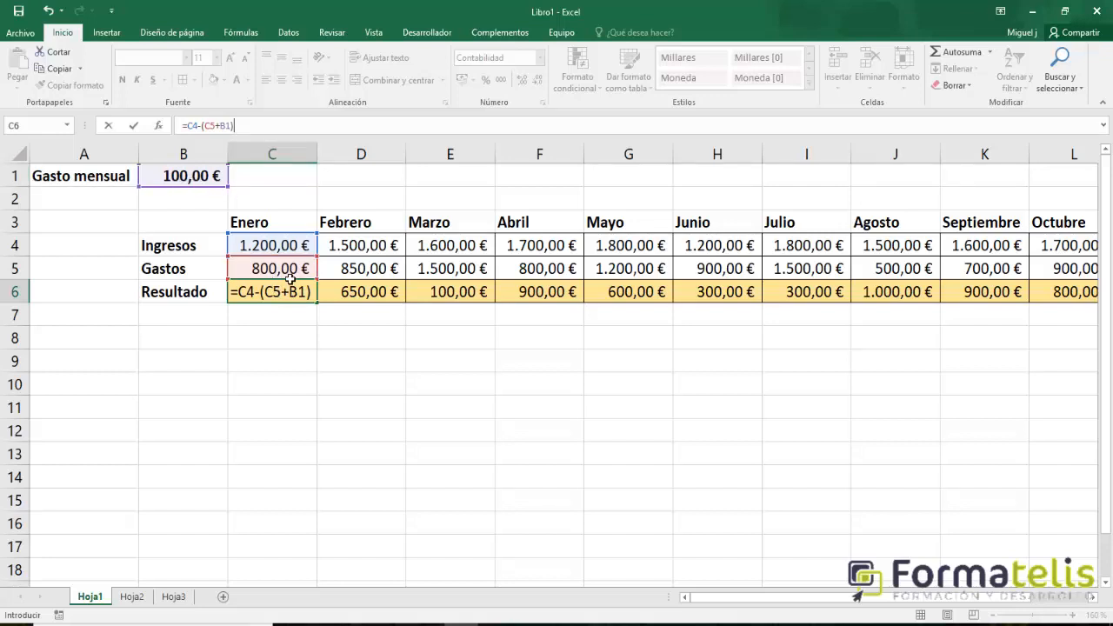
{"action": "key", "text": "Return"}
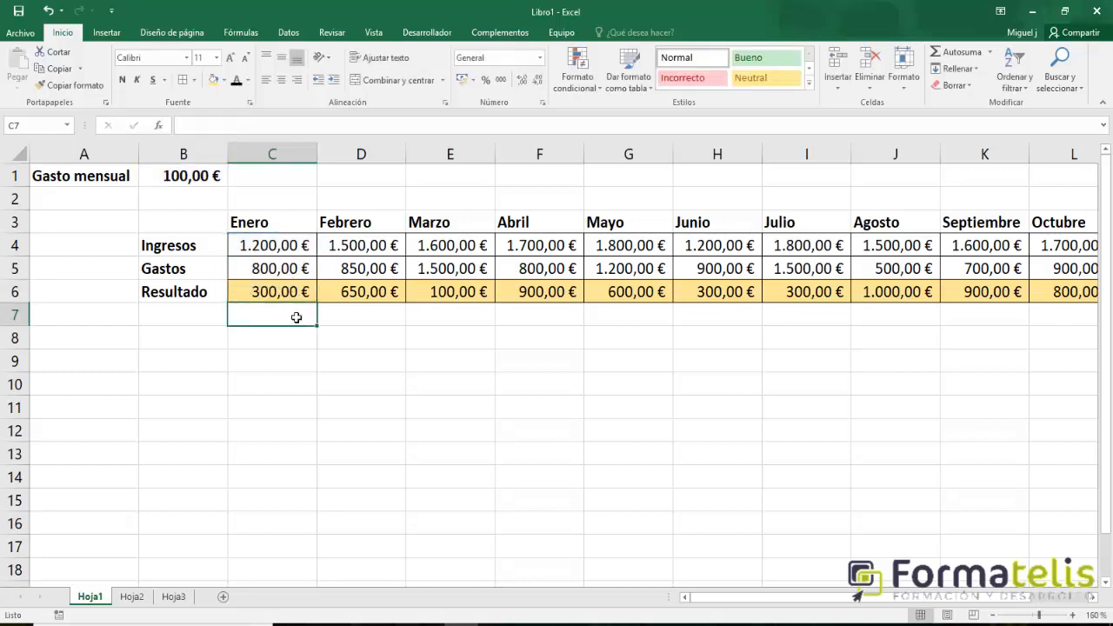
Fill the Resultado formula from C6 across the row through Diciembre in N6.
{"action": "left_click", "coordinate": [291, 293]}
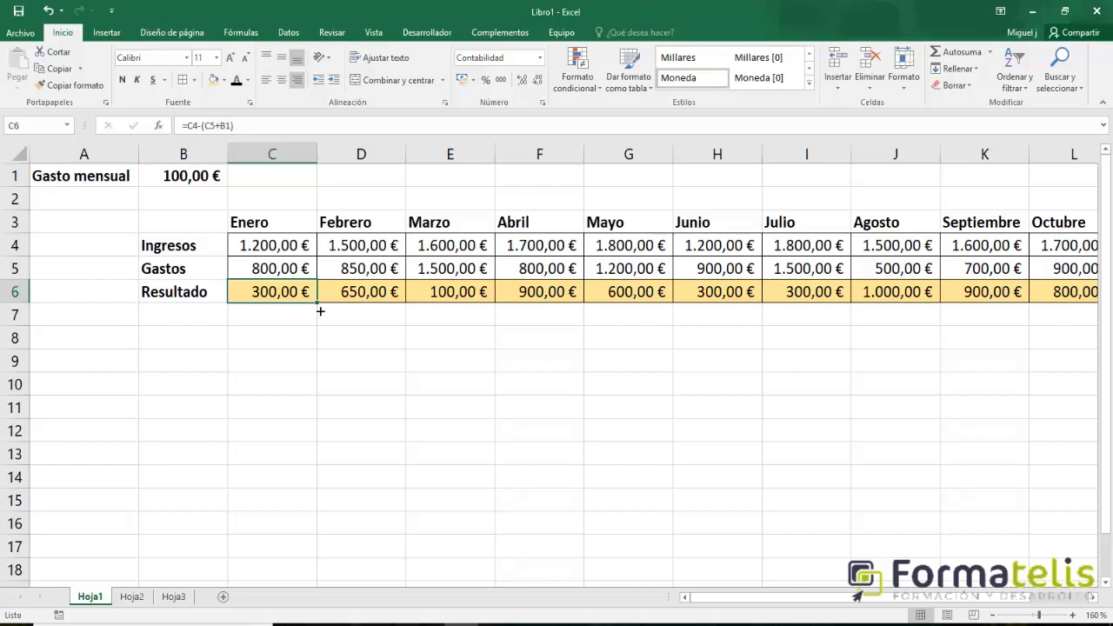
{"action": "left_click_drag", "start_coordinate": [322, 310], "coordinate": [1087, 298]}
{"action": "scroll", "coordinate": [556, 417], "scroll_direction": "down", "scroll_amount": 1}
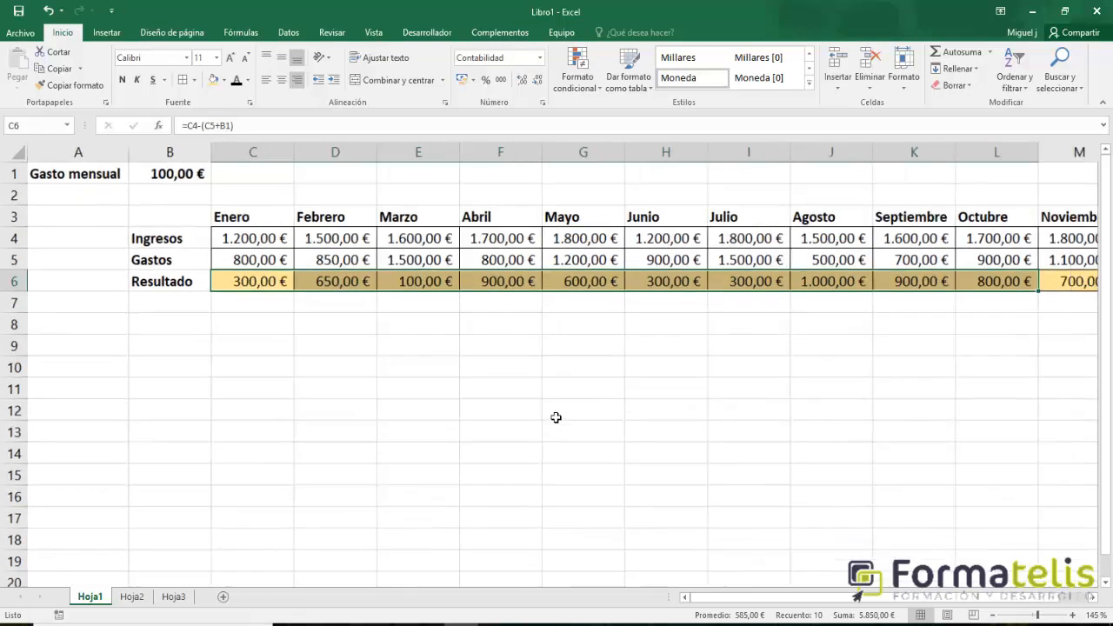
{"action": "scroll", "coordinate": [556, 418], "scroll_direction": "down", "scroll_amount": 2}
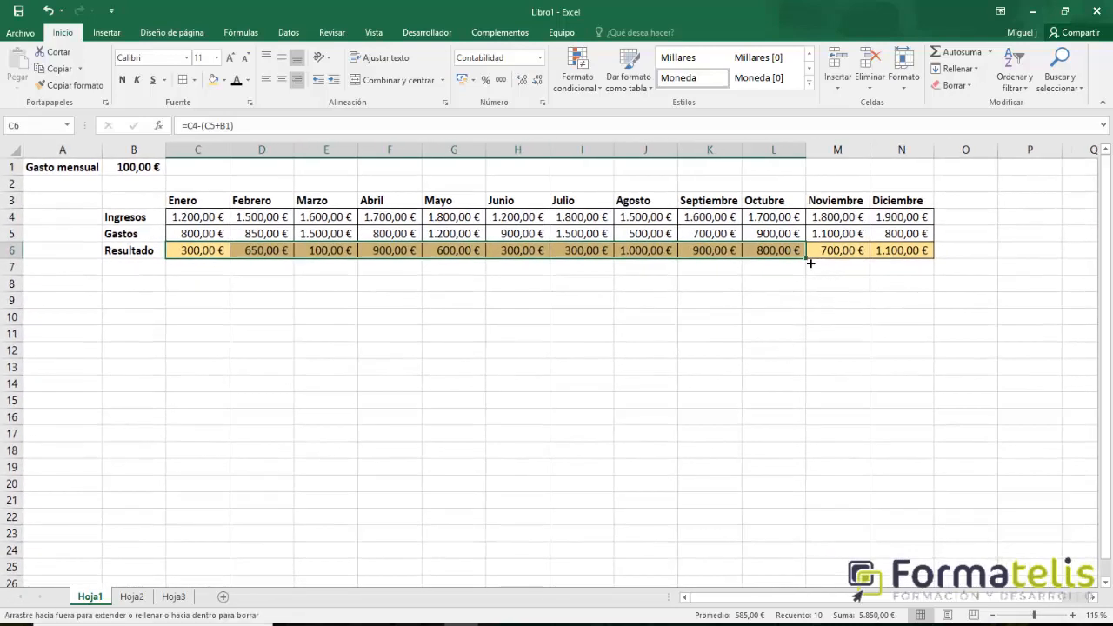
{"action": "left_click_drag", "start_coordinate": [809, 260], "coordinate": [923, 271]}
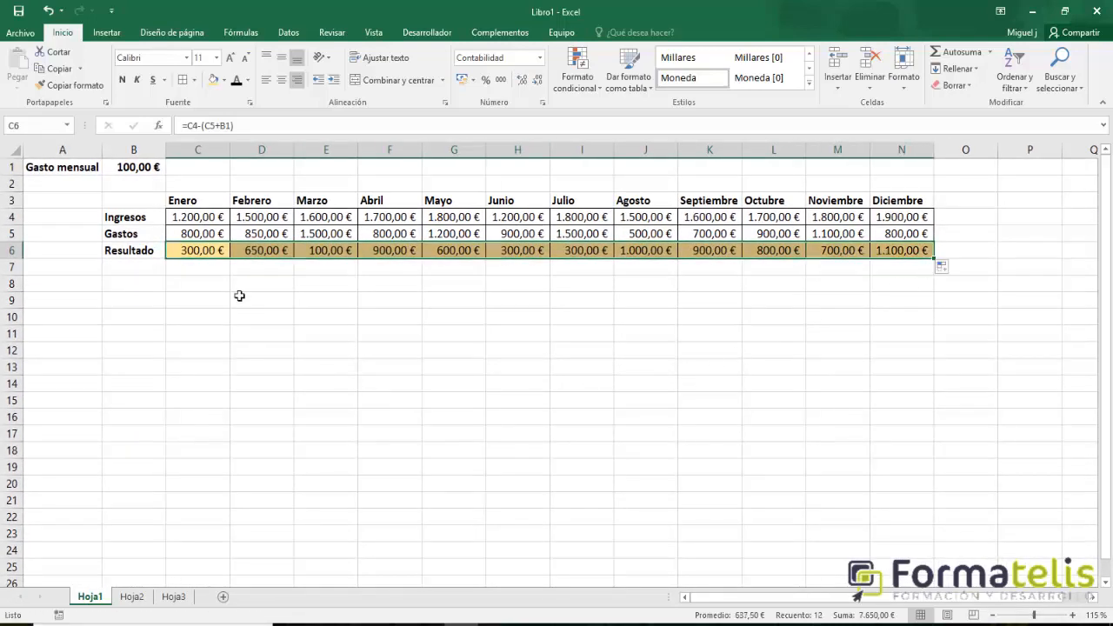
Examine the Febrero and Marzo Resultado formulas in D6 and E6 alongside Marzo's Ingresos and Gastos amounts.
{"action": "left_click", "coordinate": [257, 253]}
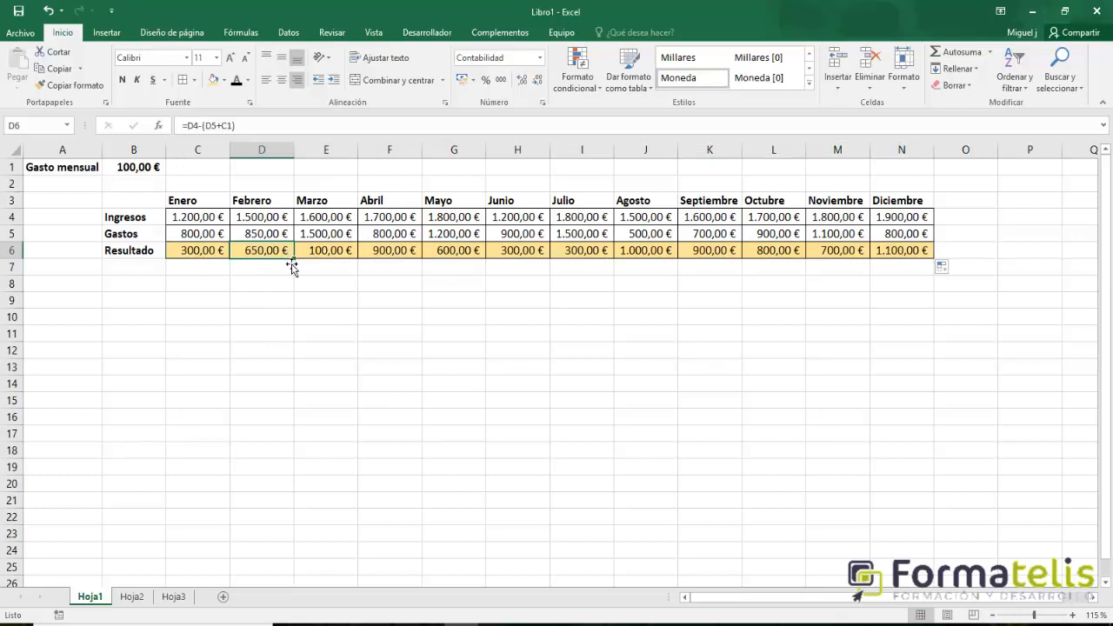
{"action": "left_click", "coordinate": [337, 257]}
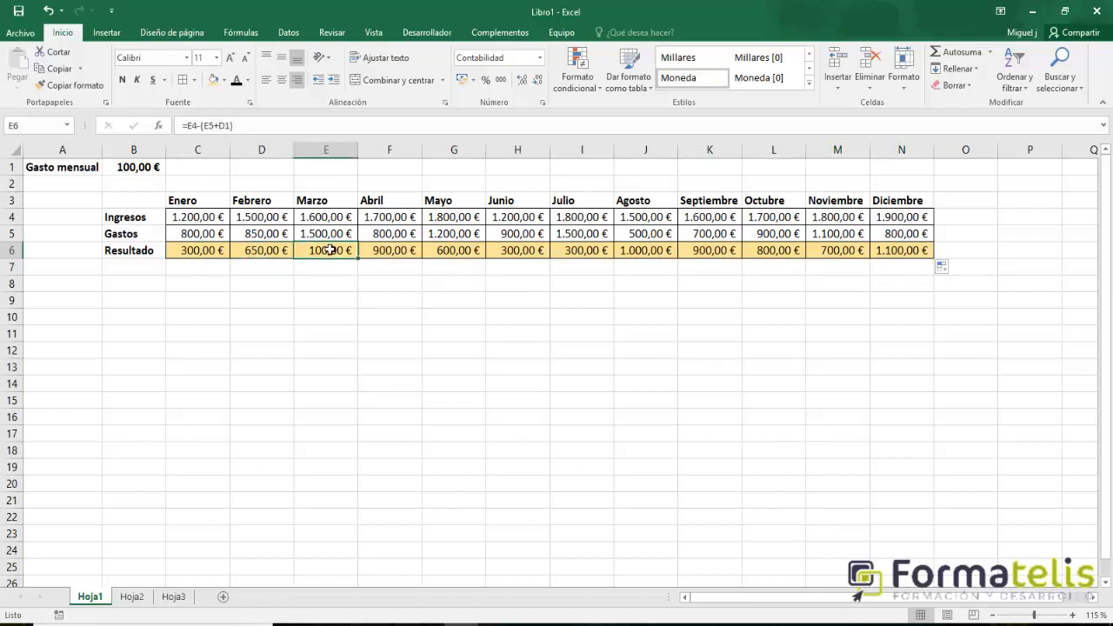
{"action": "left_click", "coordinate": [336, 219]}
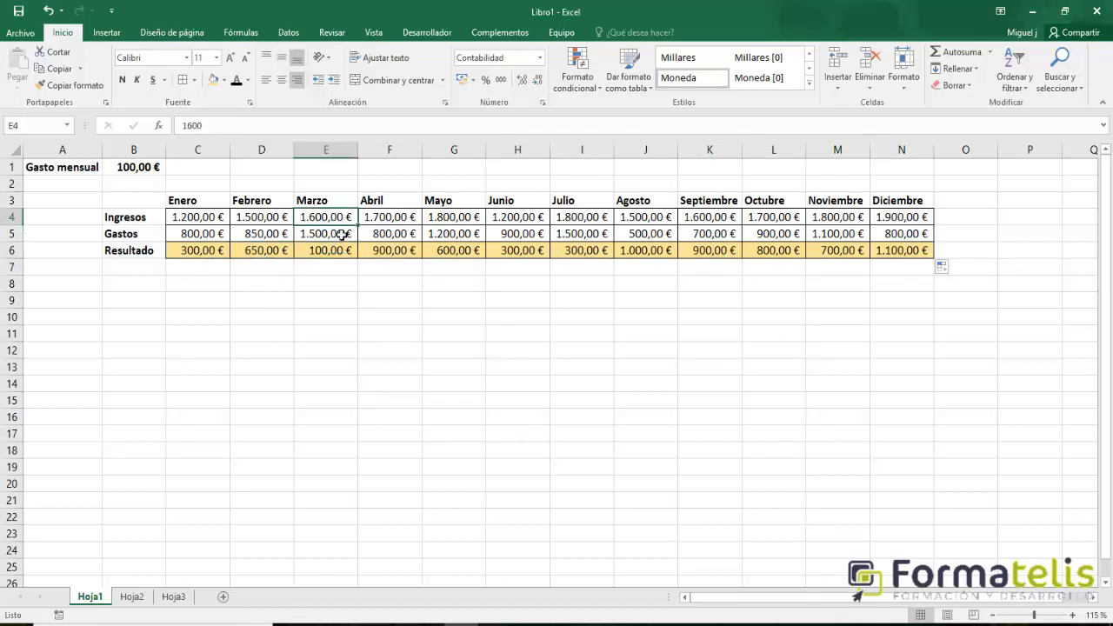
{"action": "left_click", "coordinate": [339, 255]}
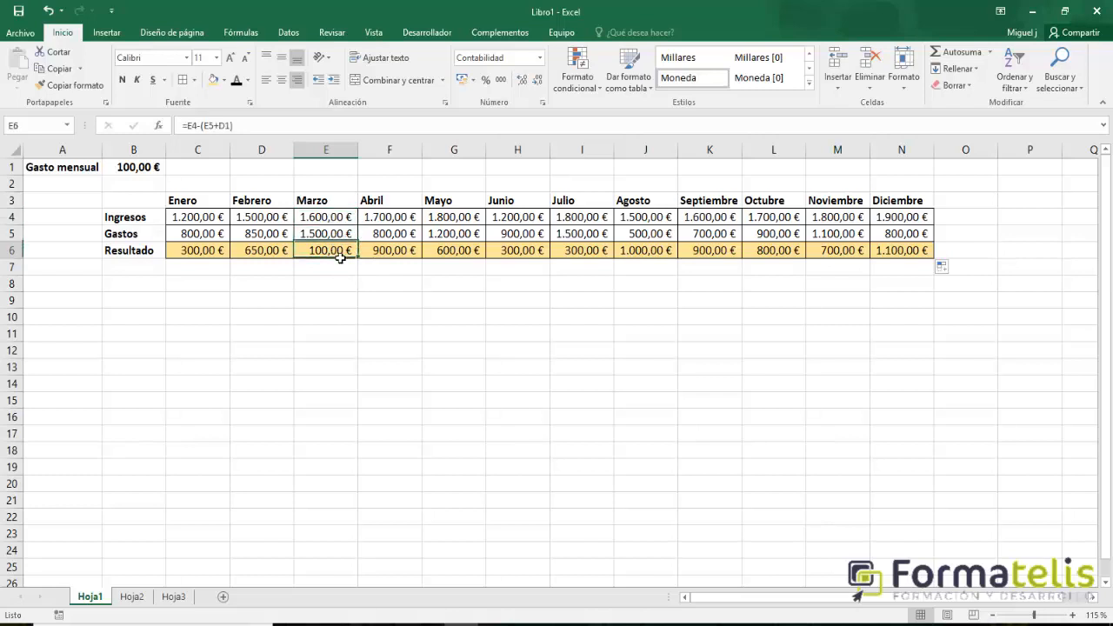
{"action": "scroll", "coordinate": [339, 258], "scroll_direction": "up", "scroll_amount": 4, "text": "ctrl"}
{"action": "left_click", "coordinate": [497, 259]}
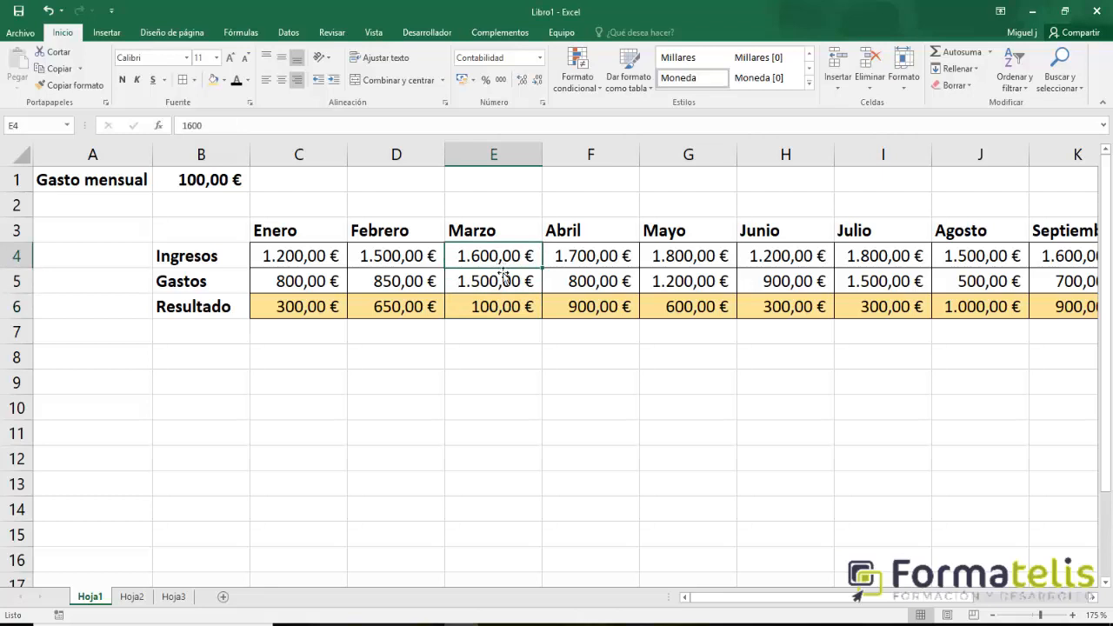
{"action": "left_click", "coordinate": [502, 284]}
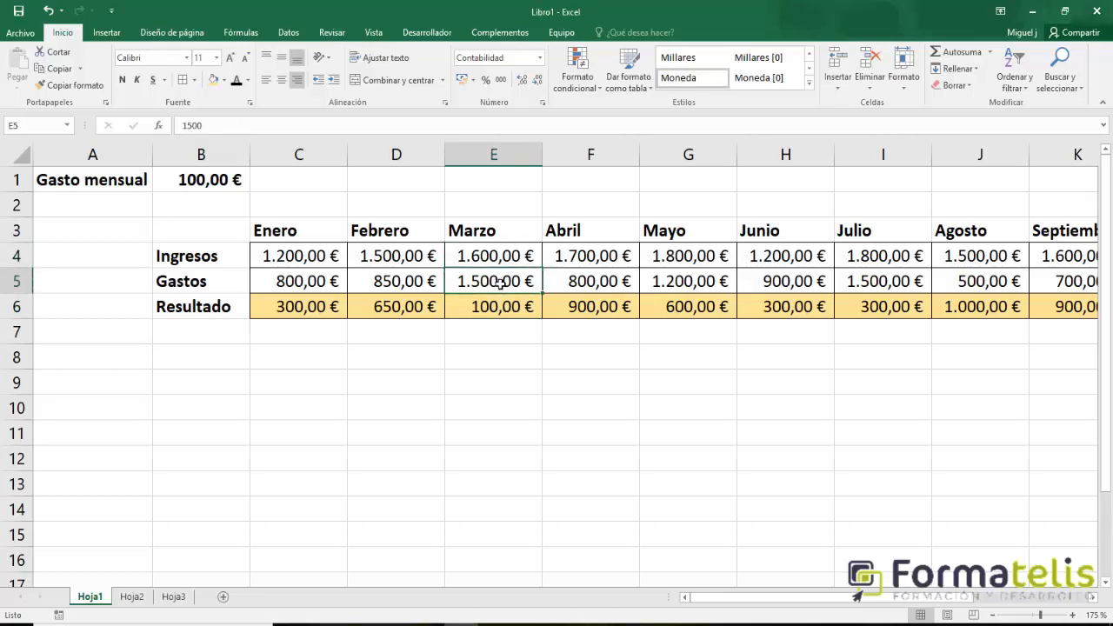
{"action": "left_click", "coordinate": [500, 306]}
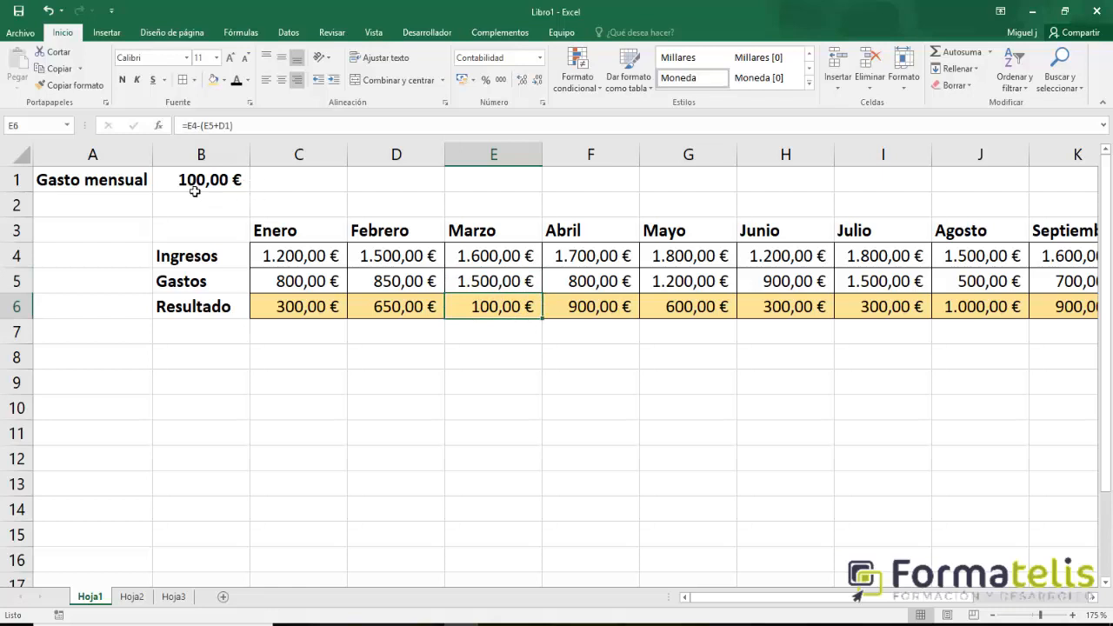
{"action": "left_click", "coordinate": [496, 283]}
{"action": "left_click", "coordinate": [504, 319]}
{"action": "left_click", "coordinate": [509, 292]}
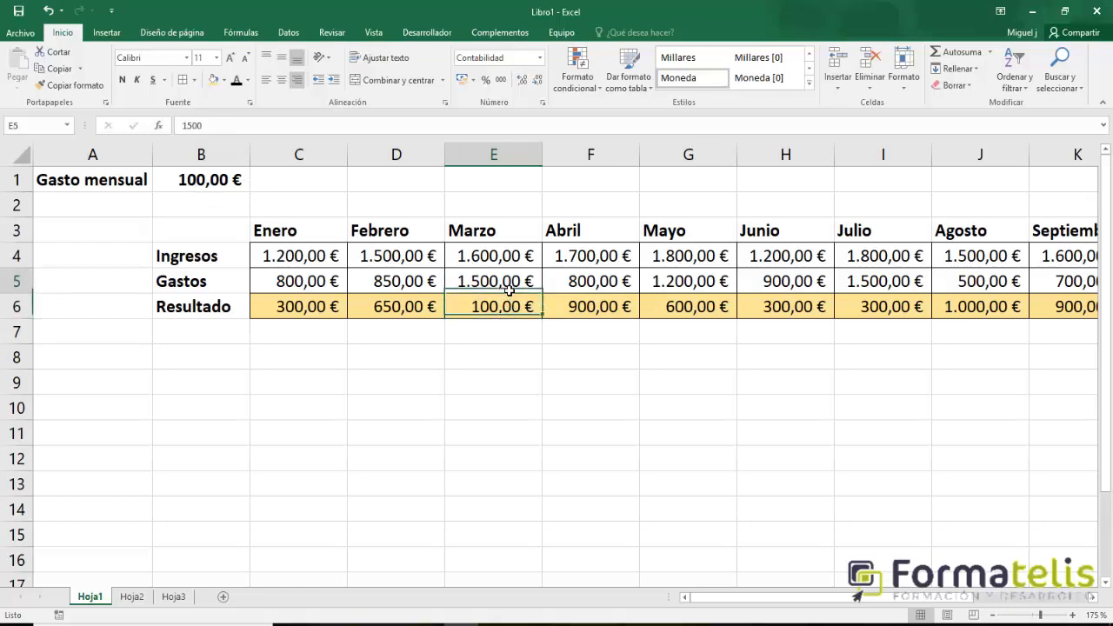
{"action": "left_click", "coordinate": [504, 306]}
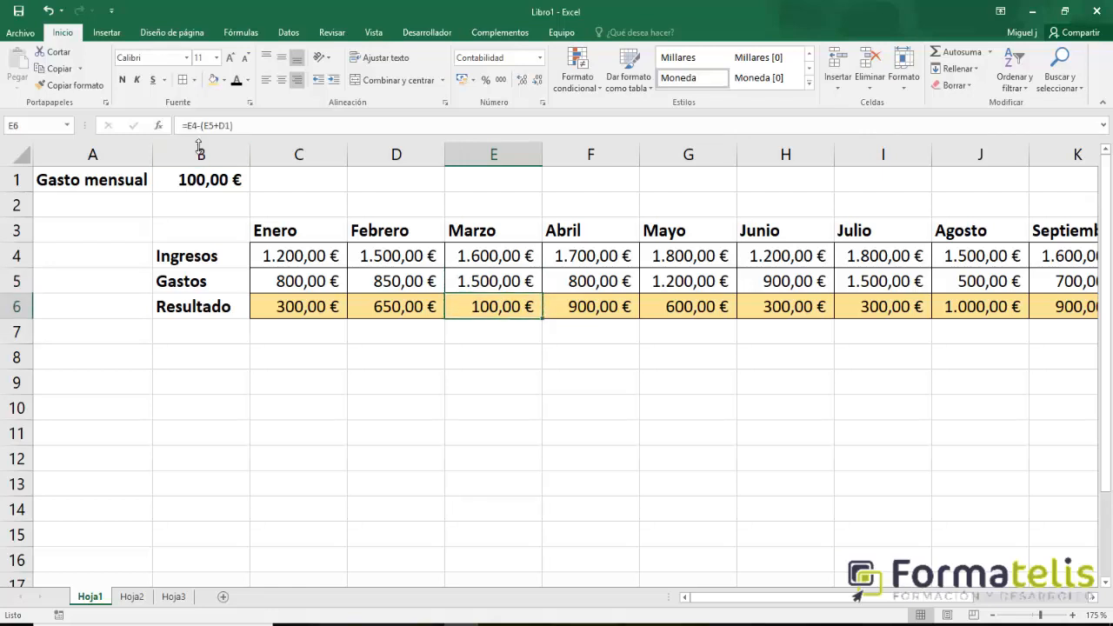
{"action": "left_click", "coordinate": [493, 292]}
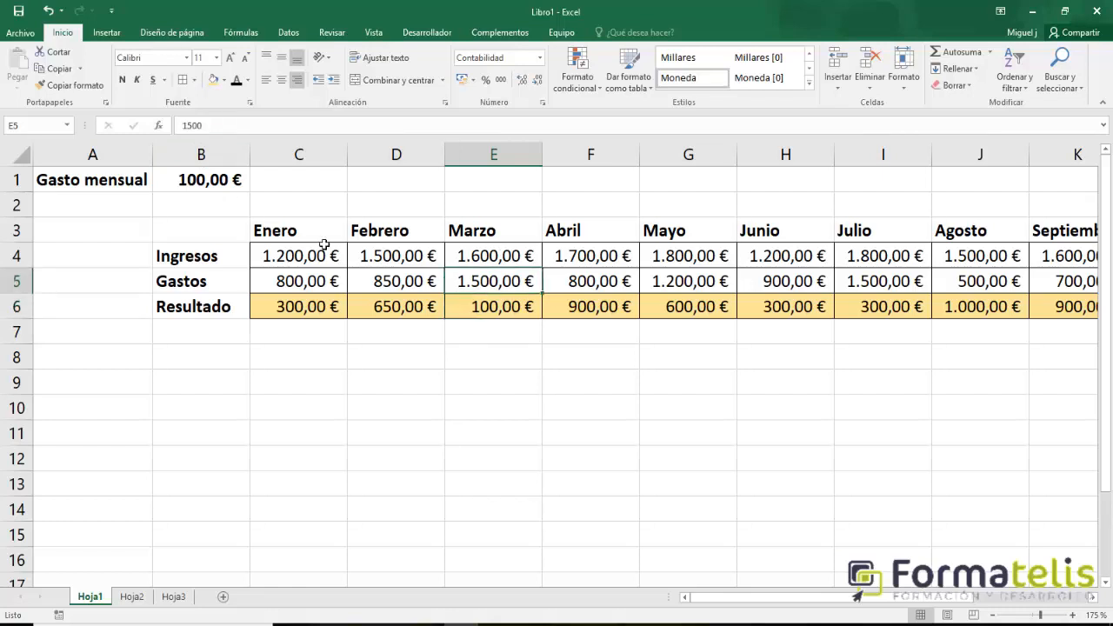
Examine the Febrero Resultado formula in D6 and the row 1 cells from B1 to I1 that the copied formulas reference.
{"action": "left_click", "coordinate": [396, 182]}
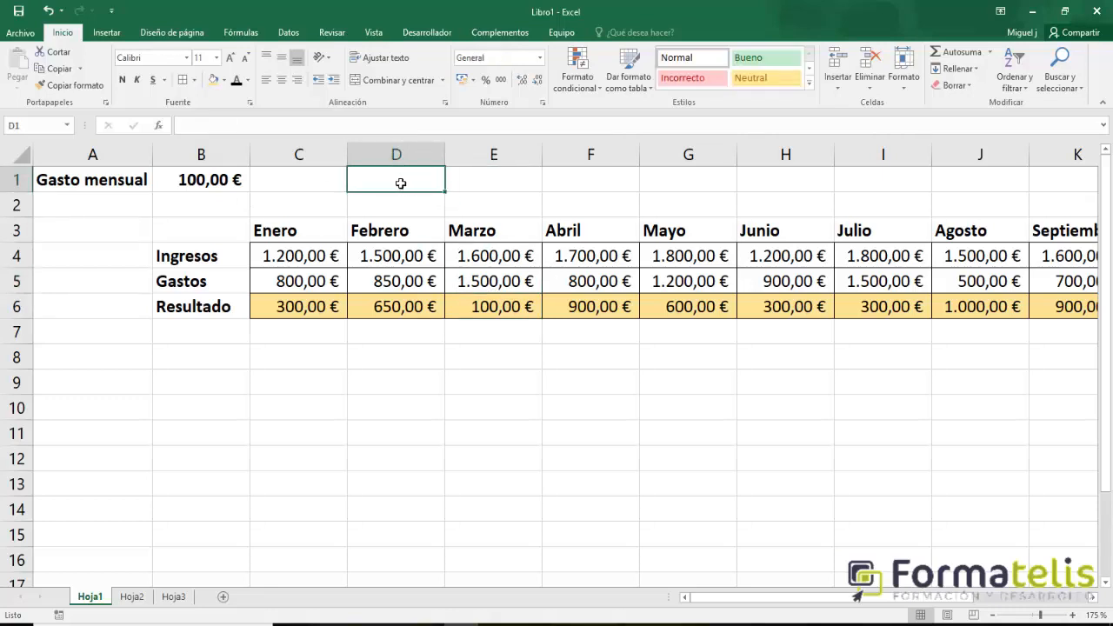
{"action": "left_click", "coordinate": [411, 254]}
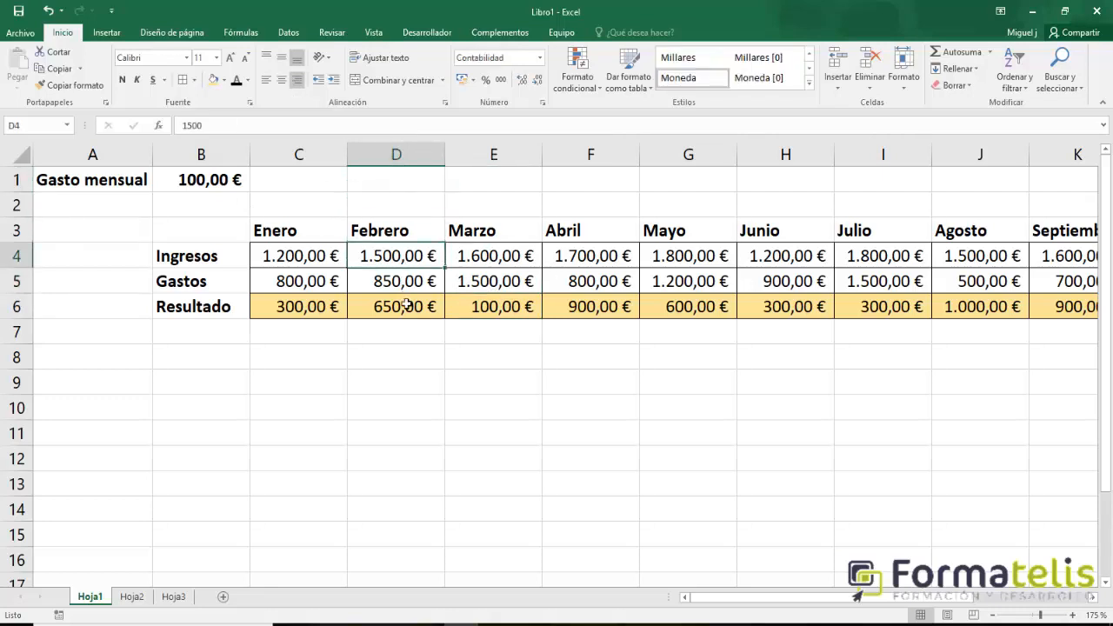
{"action": "left_click", "coordinate": [402, 309]}
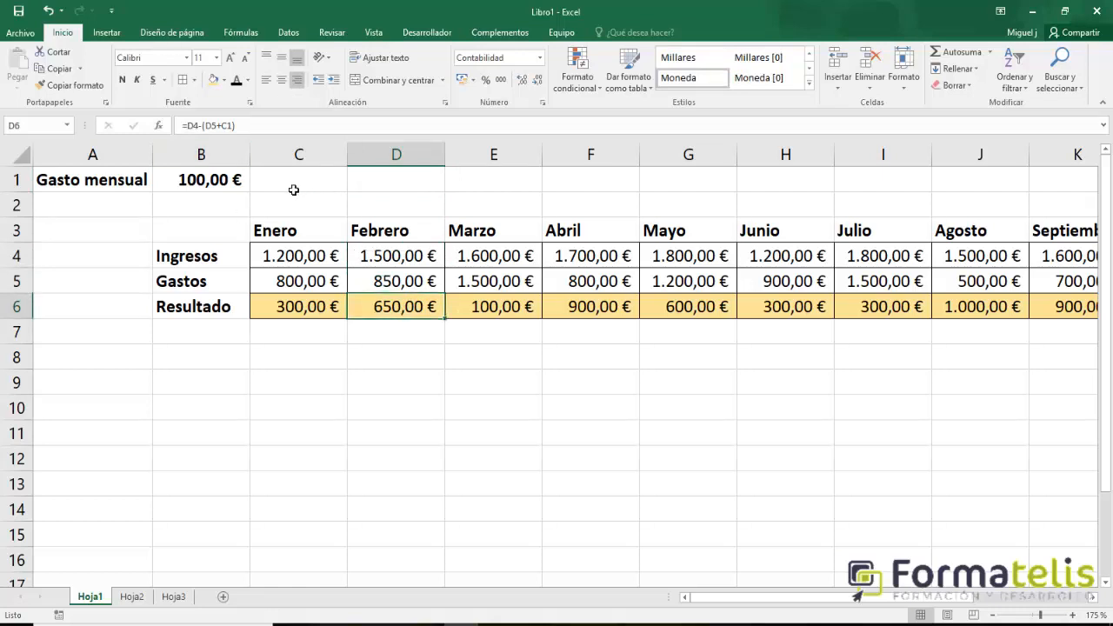
{"action": "left_click", "coordinate": [212, 188]}
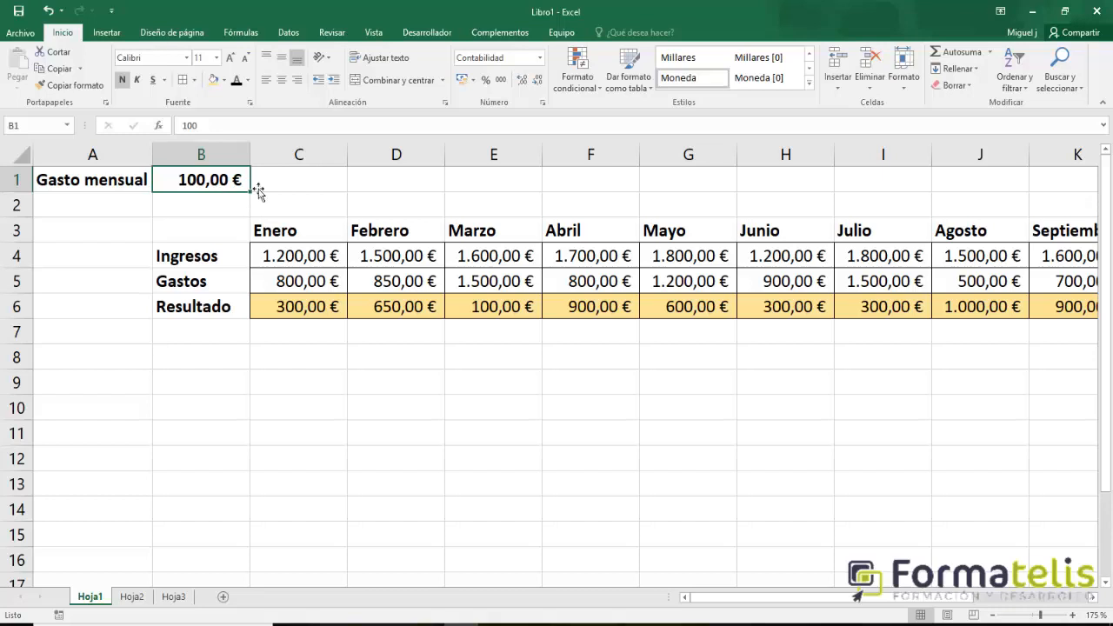
{"action": "left_click", "coordinate": [318, 182]}
{"action": "left_click", "coordinate": [410, 181]}
{"action": "left_click", "coordinate": [479, 179]}
{"action": "left_click", "coordinate": [587, 185]}
{"action": "left_click", "coordinate": [675, 180]}
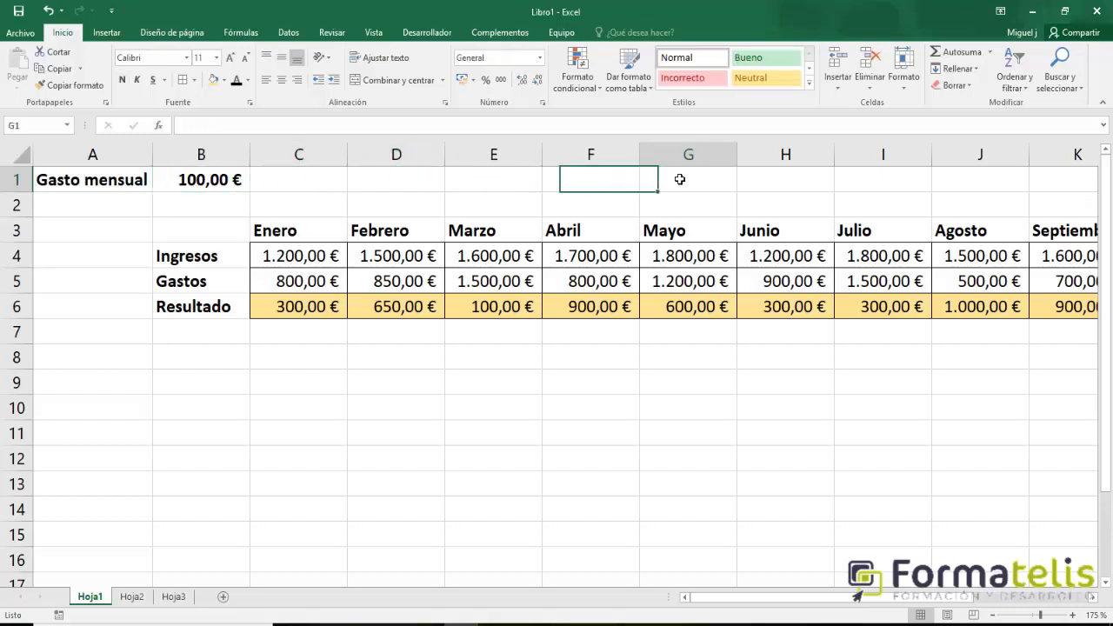
{"action": "left_click", "coordinate": [779, 181]}
{"action": "left_click", "coordinate": [887, 180]}
{"action": "left_click", "coordinate": [290, 186]}
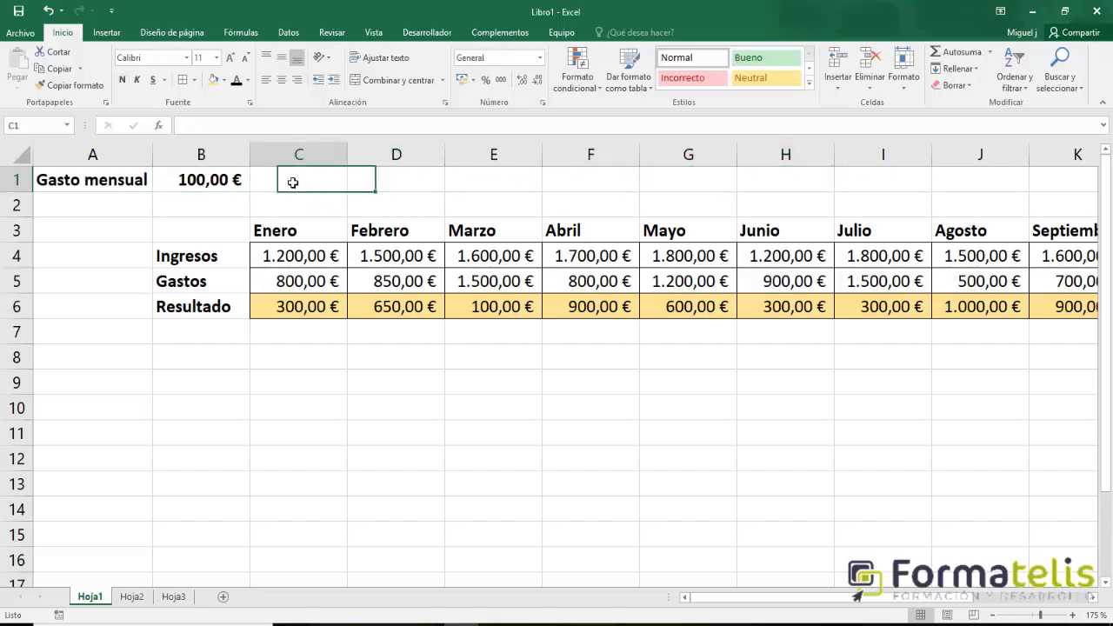
Compare the B1 reference in the Enero Resultado formula with the copied formulas from Febrero to Agosto and cells D1 and C1.
{"action": "left_click", "coordinate": [306, 318]}
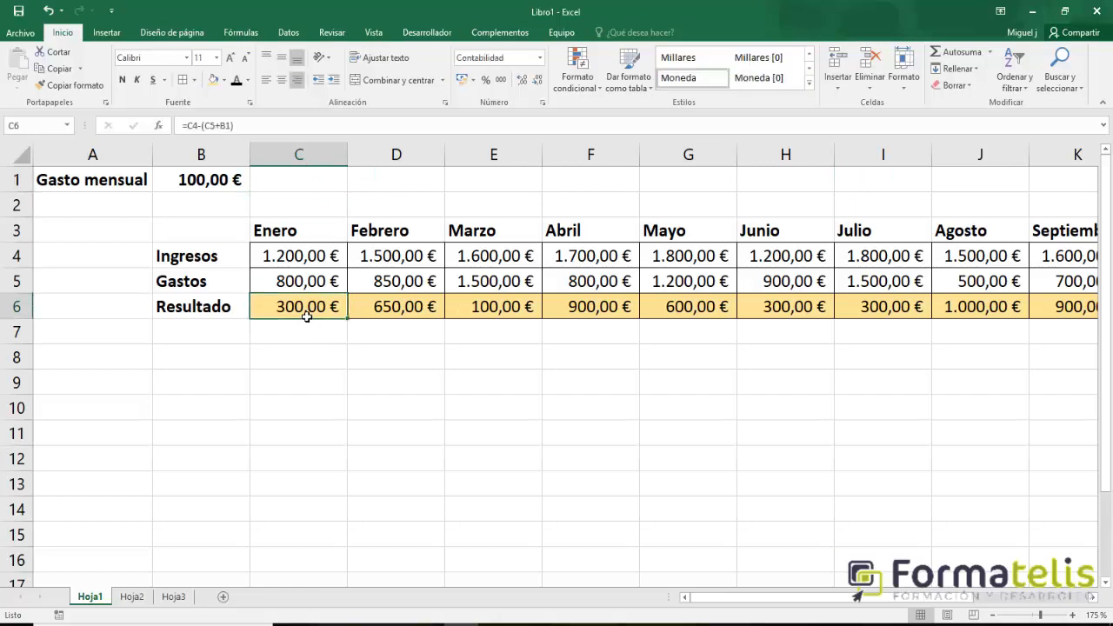
{"action": "left_click", "coordinate": [231, 127]}
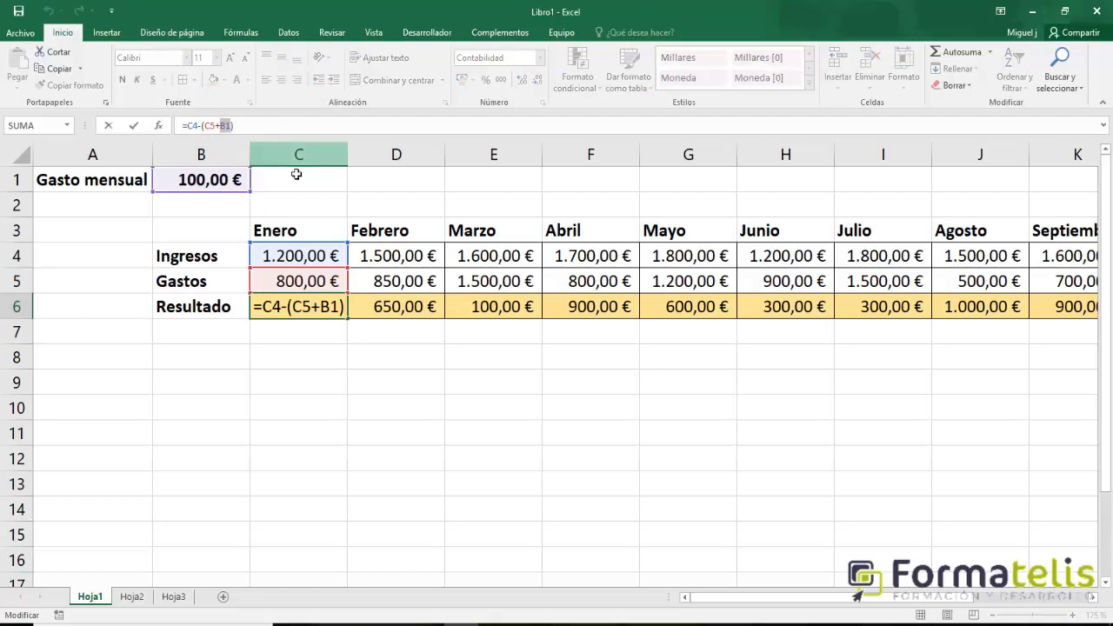
{"action": "key", "text": "Return"}
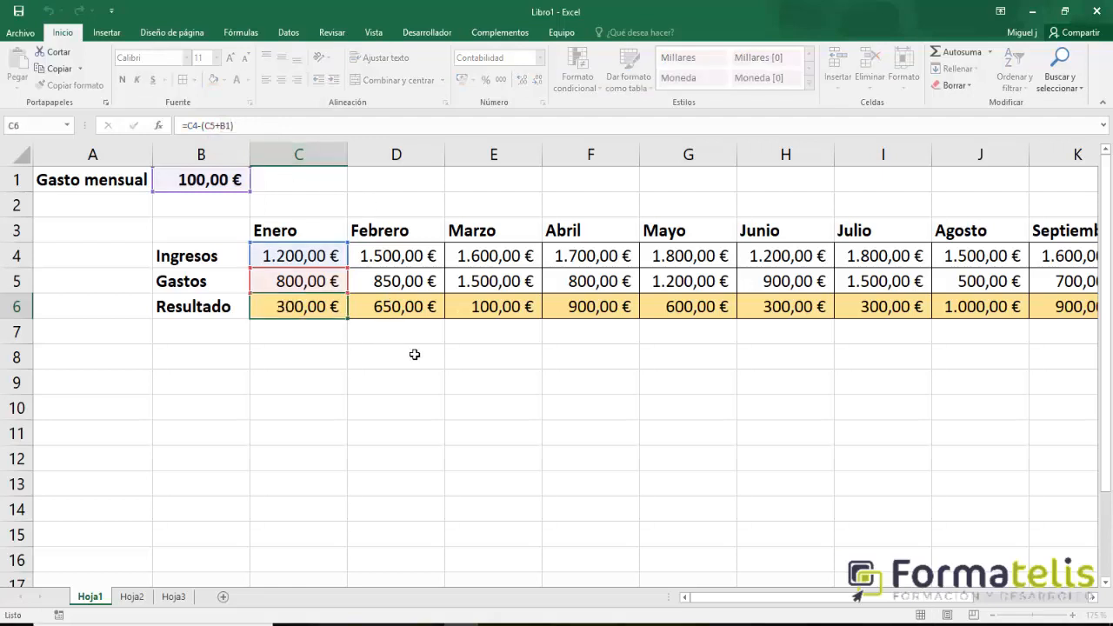
{"action": "left_click", "coordinate": [395, 317]}
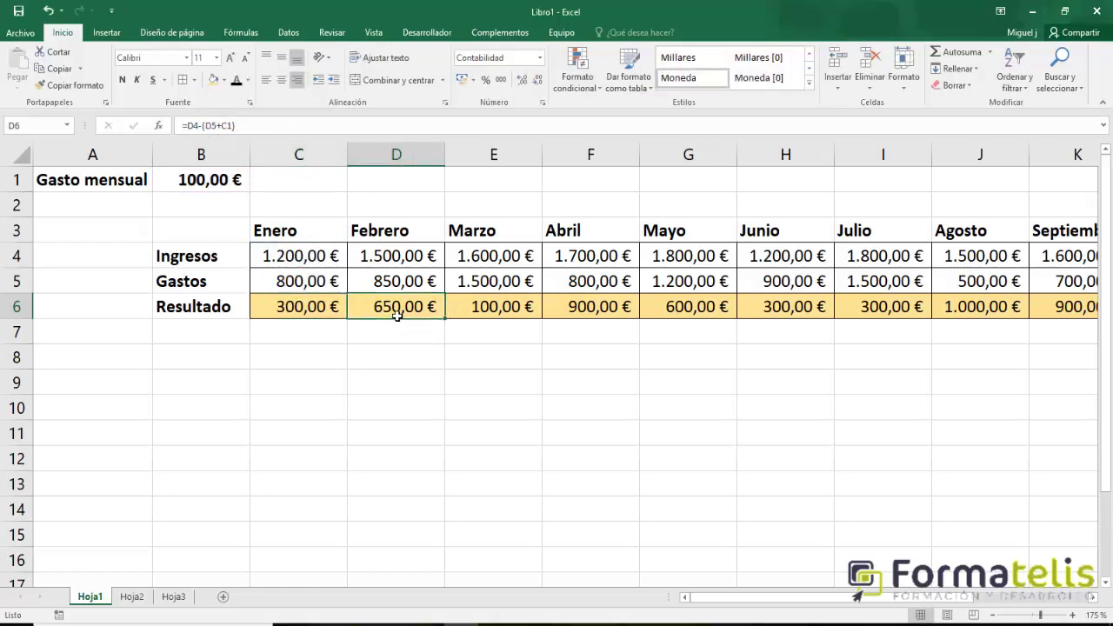
{"action": "left_click", "coordinate": [496, 313]}
{"action": "left_click", "coordinate": [575, 312]}
{"action": "left_click", "coordinate": [709, 315]}
{"action": "left_click", "coordinate": [785, 315]}
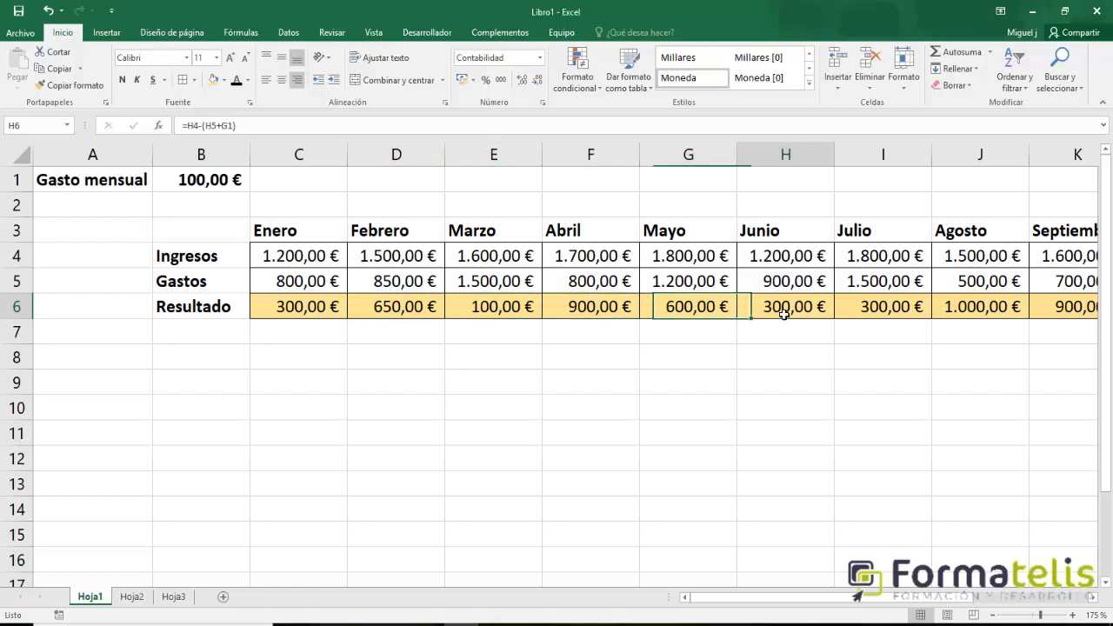
{"action": "left_click", "coordinate": [899, 318]}
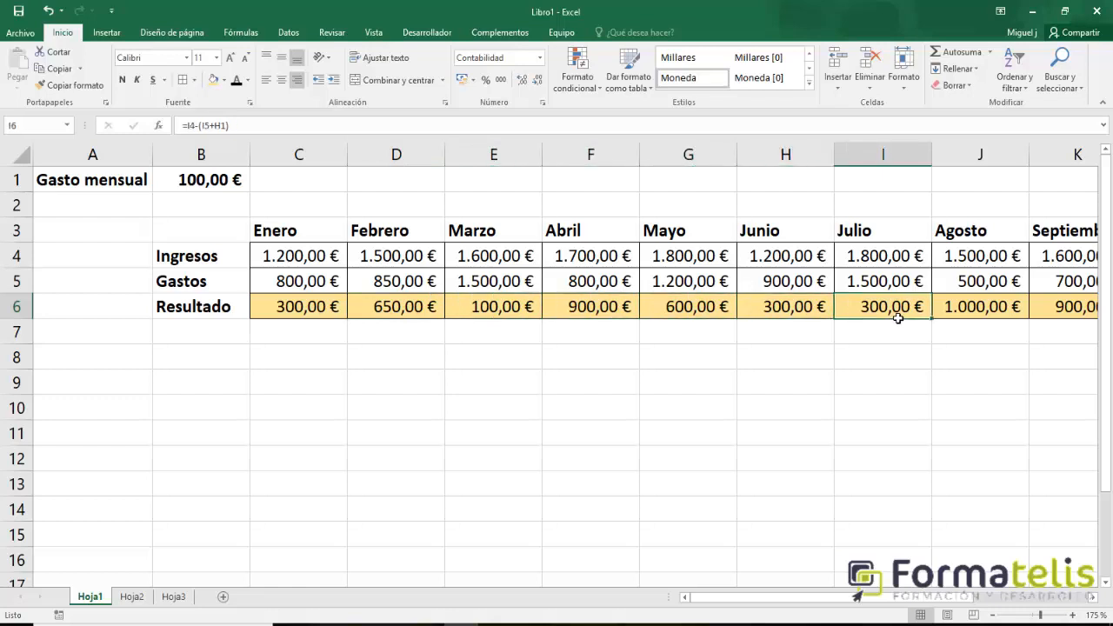
{"action": "left_click", "coordinate": [976, 311]}
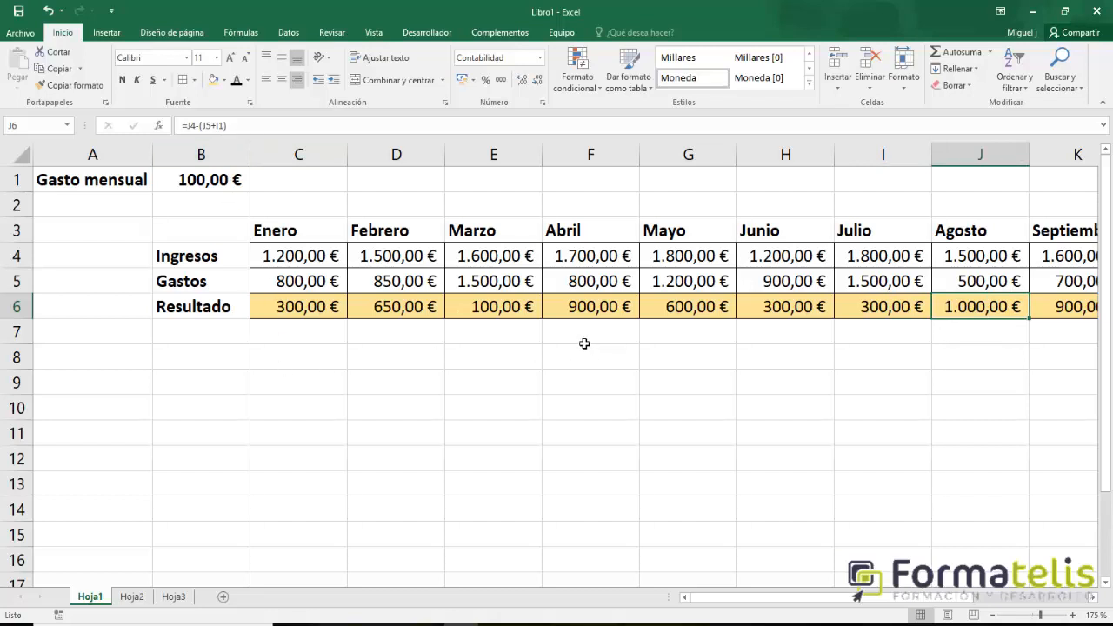
{"action": "left_click", "coordinate": [596, 311]}
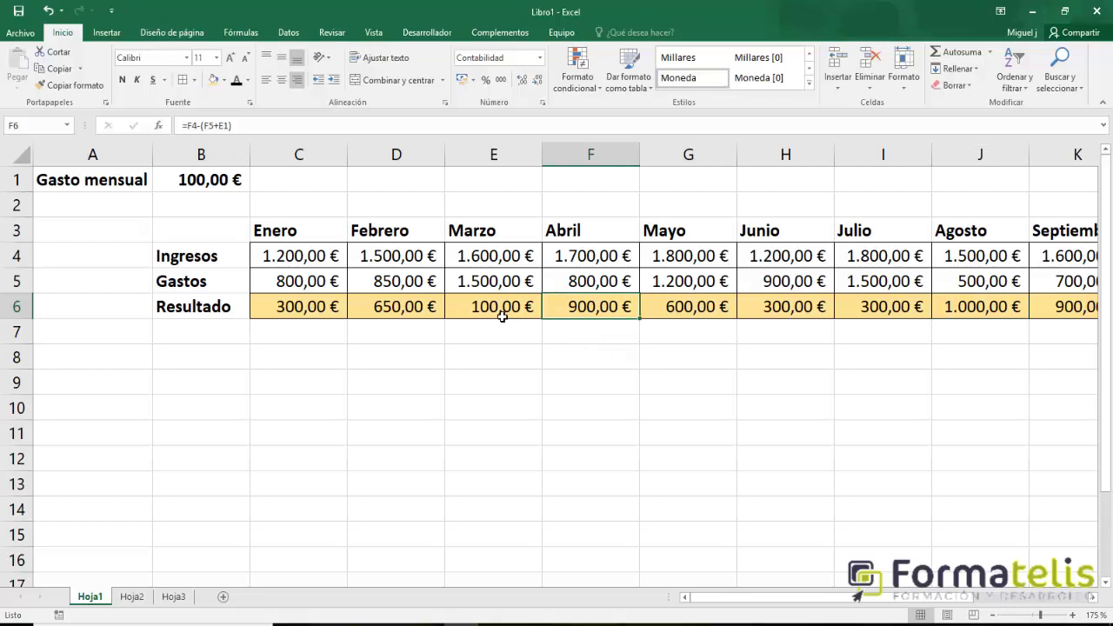
{"action": "left_click", "coordinate": [409, 190]}
{"action": "left_click", "coordinate": [298, 183]}
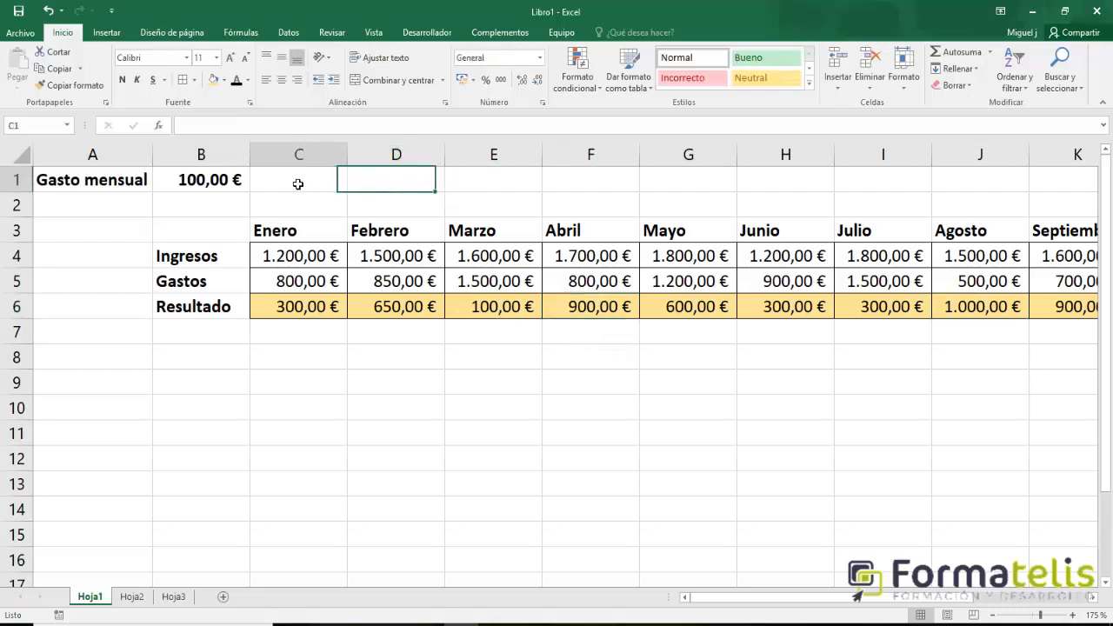
Change the Enero Resultado formula in C6 to =C4-(C5+$B$1) so the monthly expense reference is absolute.
{"action": "left_click", "coordinate": [305, 315]}
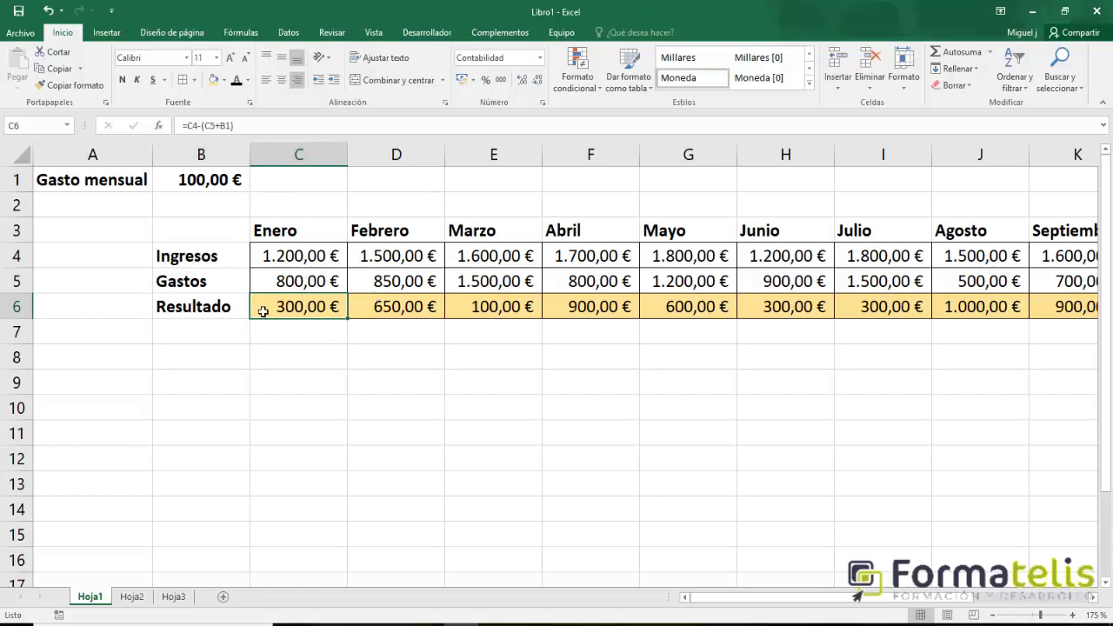
{"action": "left_click", "coordinate": [225, 128]}
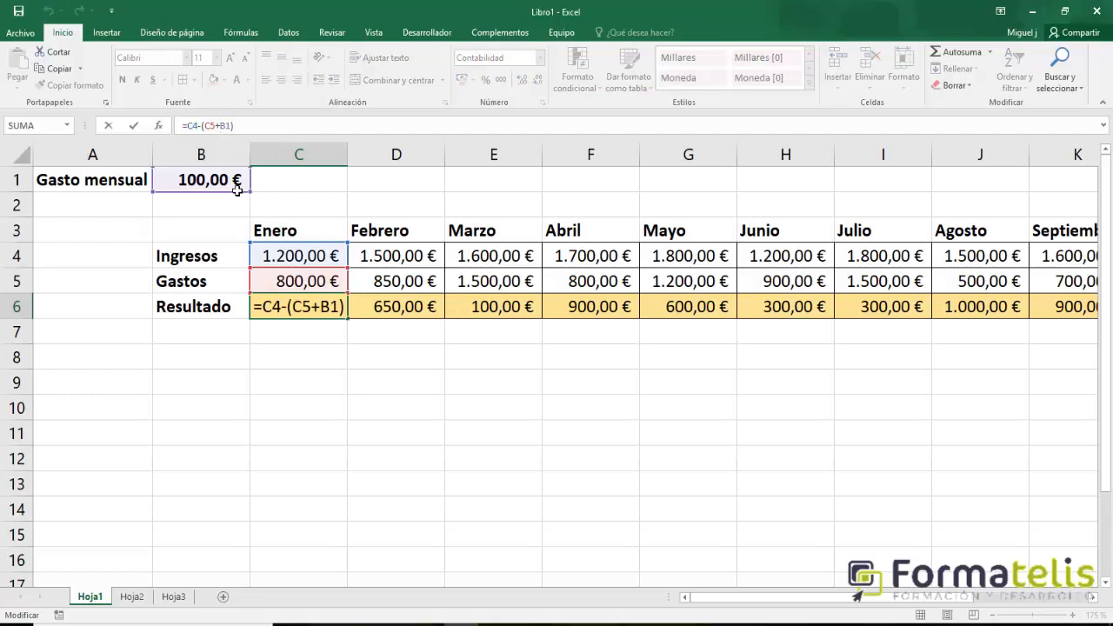
{"action": "type", "text": "$"}
{"action": "key", "text": "Right"}
{"action": "type", "text": "$"}
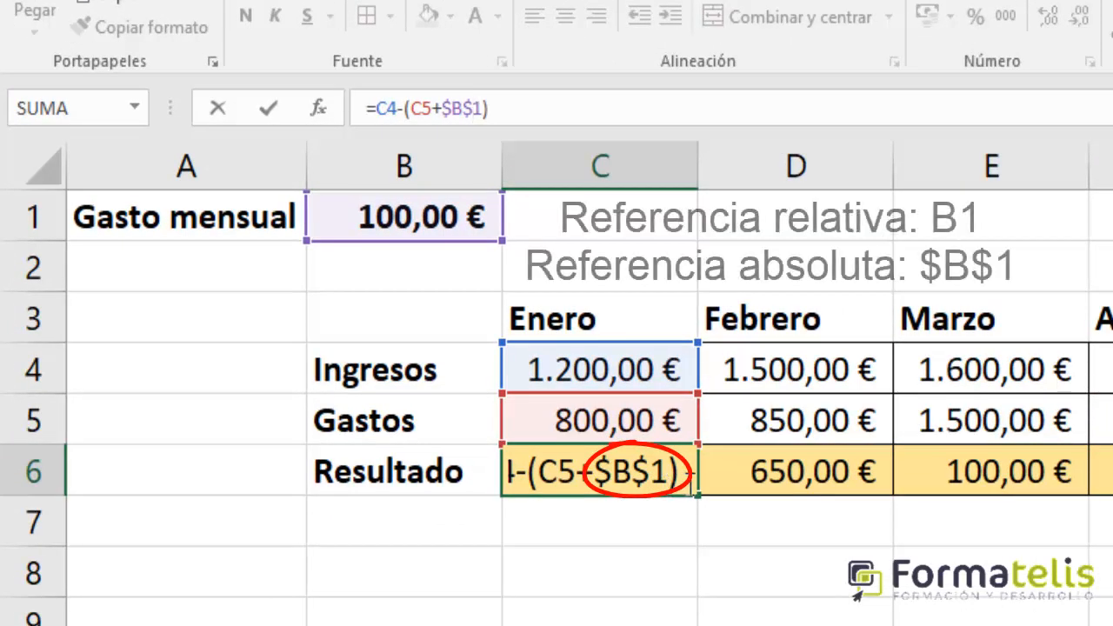
{"action": "key", "text": "Return"}
Fill the Resultado formula with the absolute reference from C6 across the row through Diciembre in N6.
{"action": "left_click", "coordinate": [684, 476]}
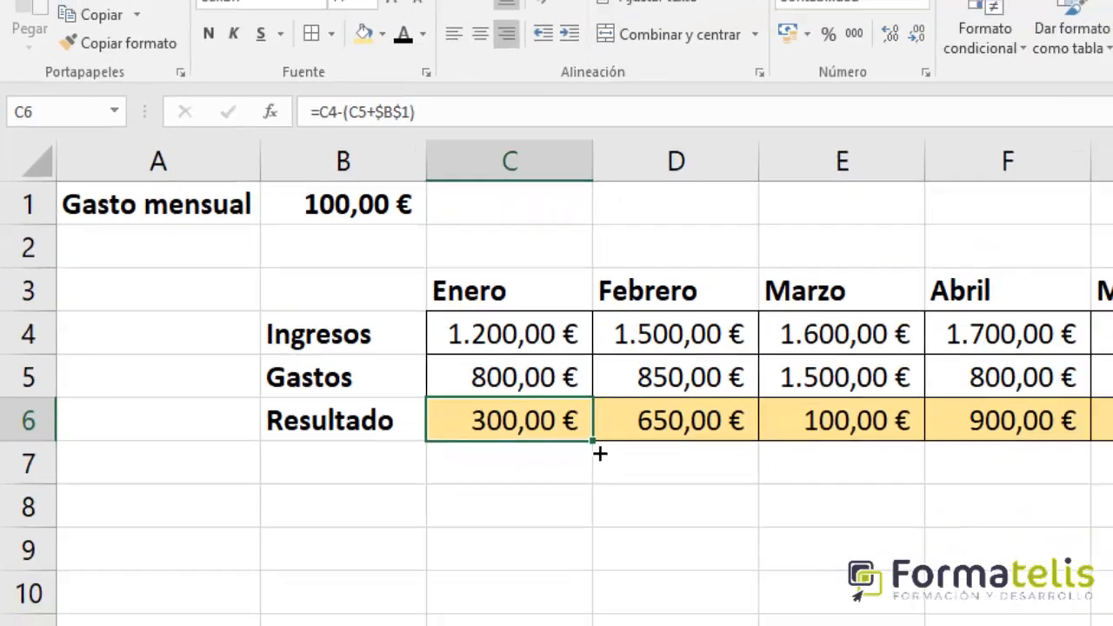
{"action": "left_click_drag", "start_coordinate": [600, 452], "coordinate": [1112, 449]}
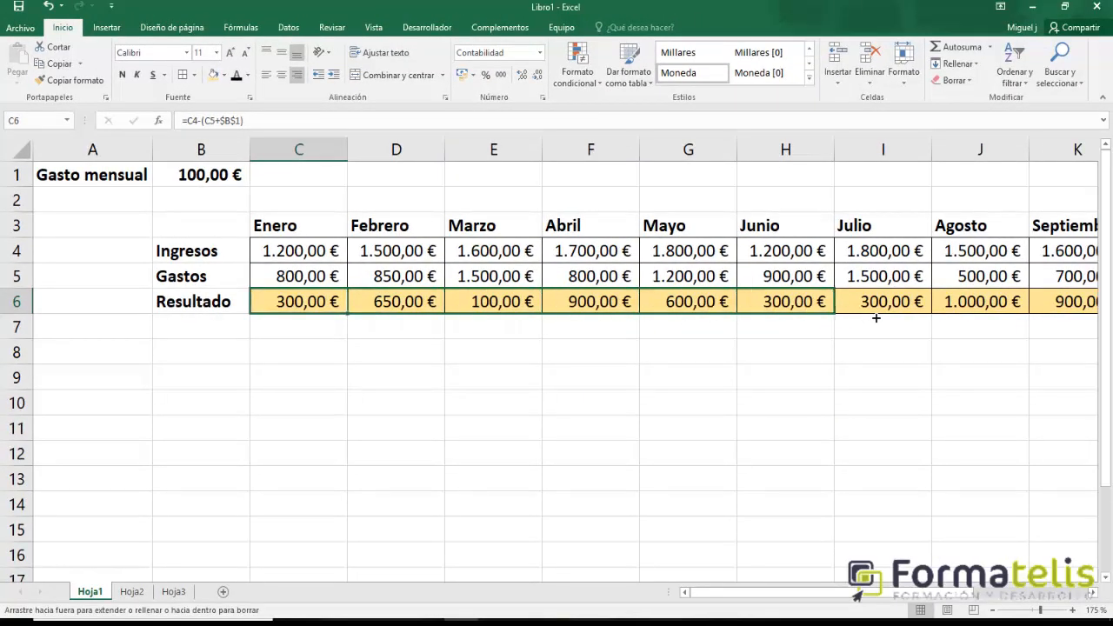
{"action": "left_click_drag", "start_coordinate": [876, 318], "coordinate": [1081, 309]}
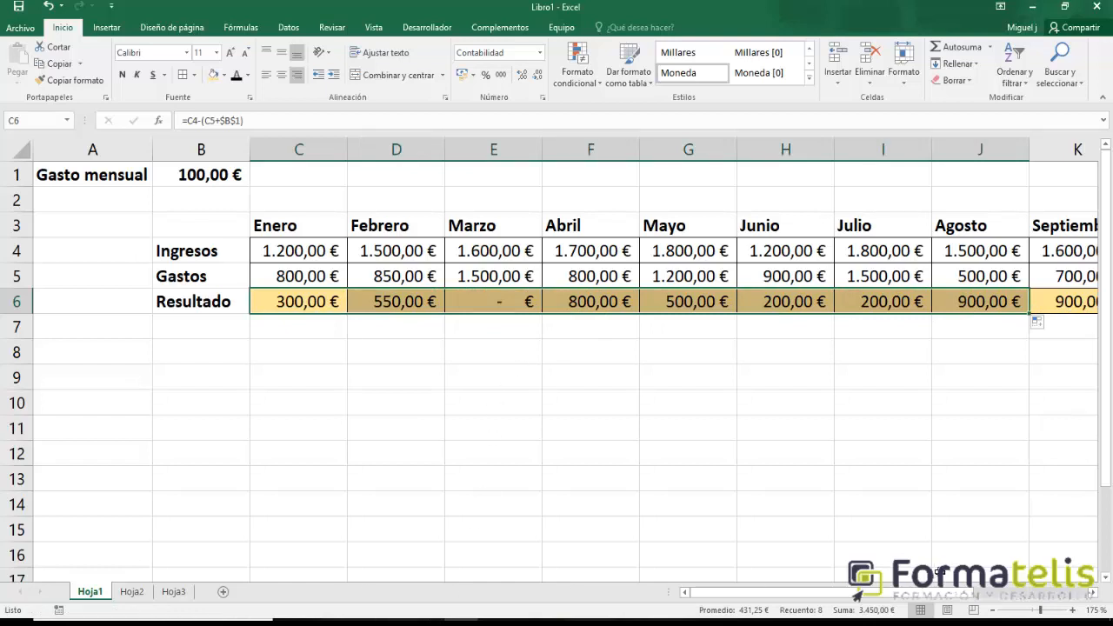
{"action": "left_click_drag", "start_coordinate": [940, 594], "coordinate": [1054, 593]}
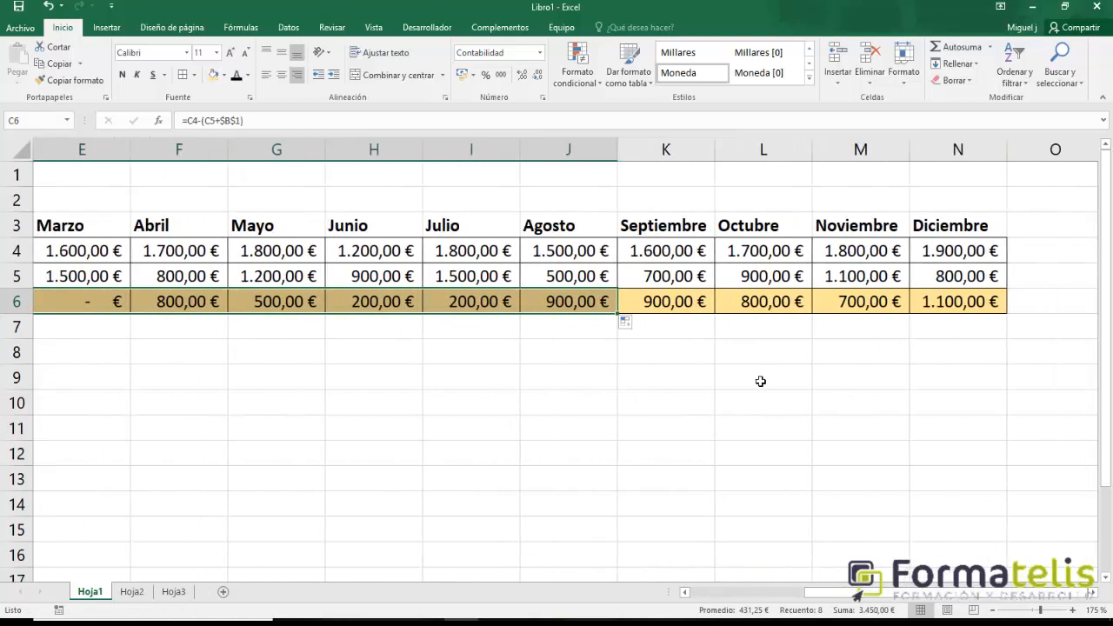
{"action": "left_click_drag", "start_coordinate": [618, 315], "coordinate": [993, 301]}
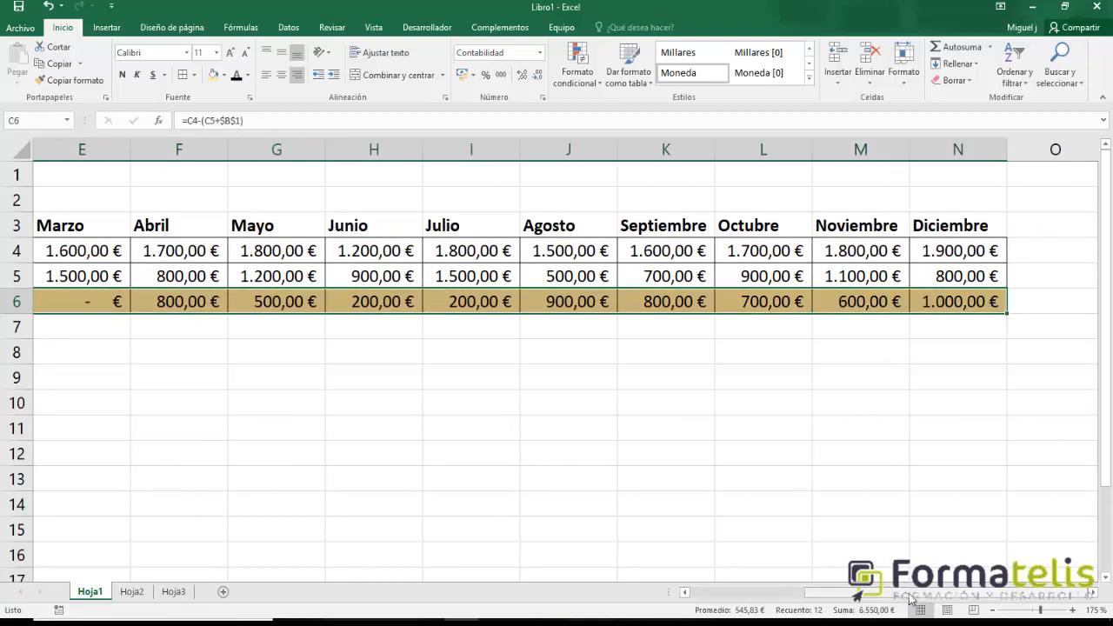
Check the references in the refilled Resultado formulas for Febrero in D6 and Marzo in E6.
{"action": "left_click_drag", "start_coordinate": [911, 596], "coordinate": [734, 599]}
{"action": "left_click", "coordinate": [397, 303]}
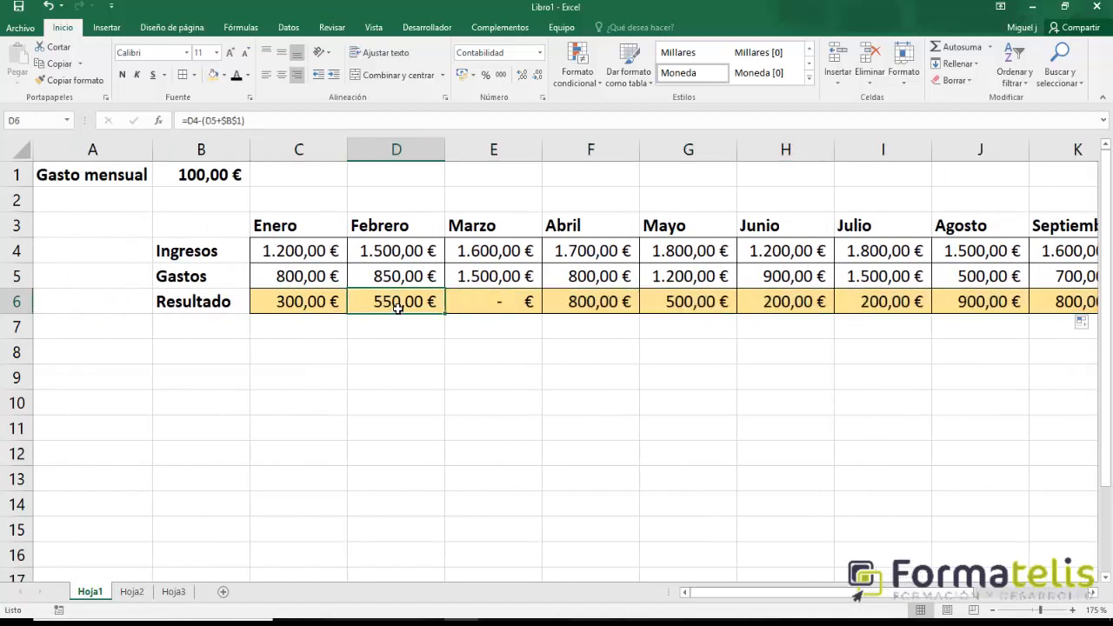
{"action": "left_click", "coordinate": [488, 308]}
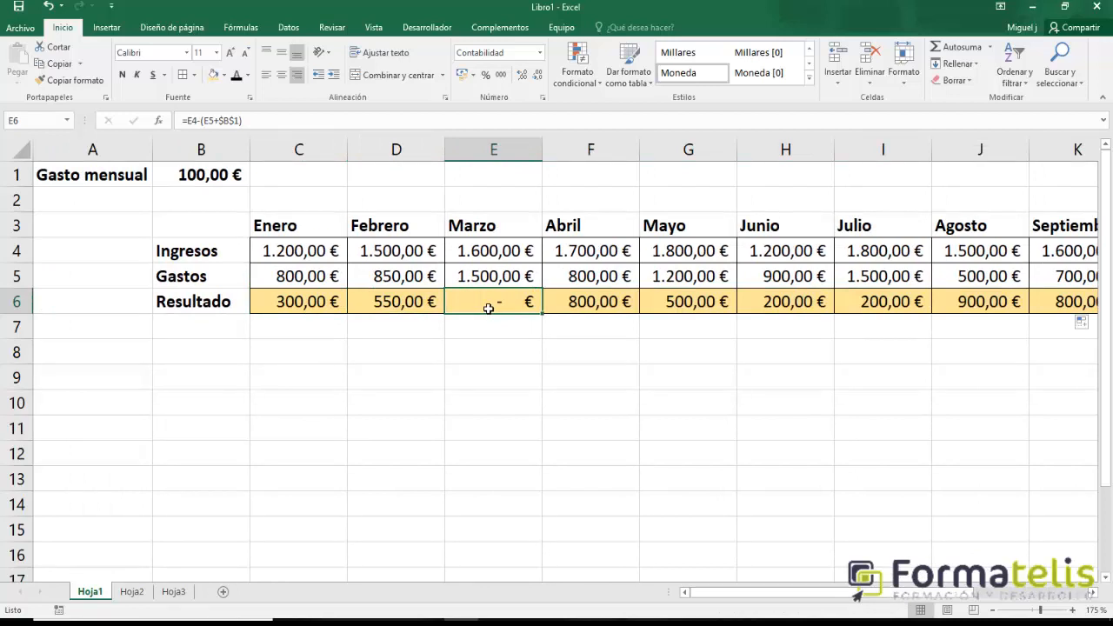
Check the cell references in the Resultado formulas from Marzo in E6 through Septiembre in K6, focusing on the monthly expense reference.
{"action": "left_click", "coordinate": [589, 302]}
{"action": "left_click", "coordinate": [696, 303]}
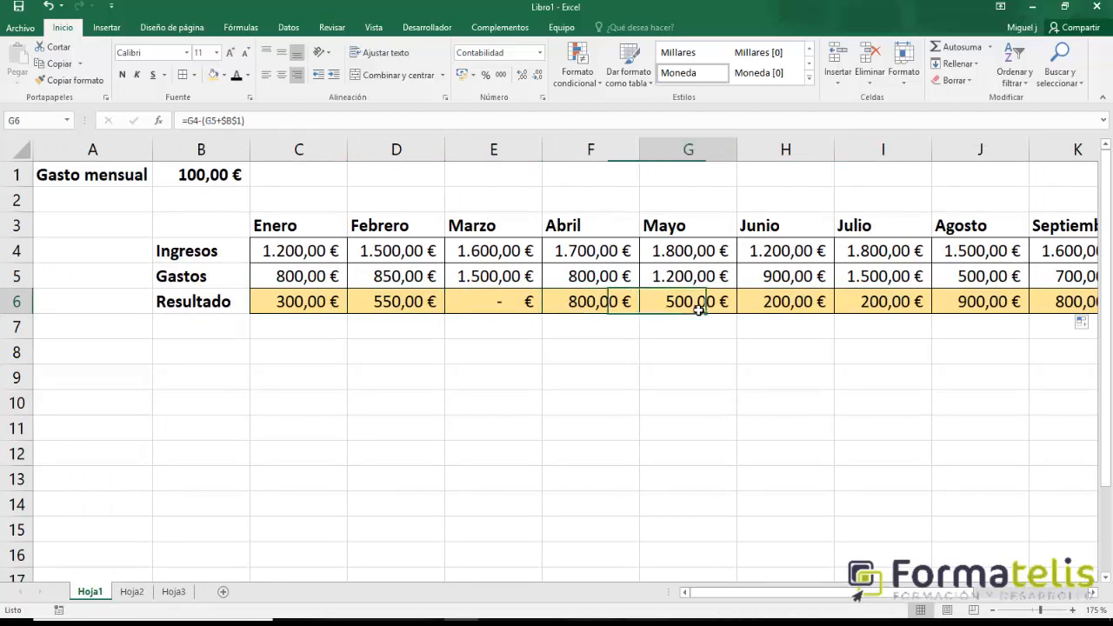
{"action": "left_click", "coordinate": [791, 303]}
{"action": "left_click", "coordinate": [871, 306]}
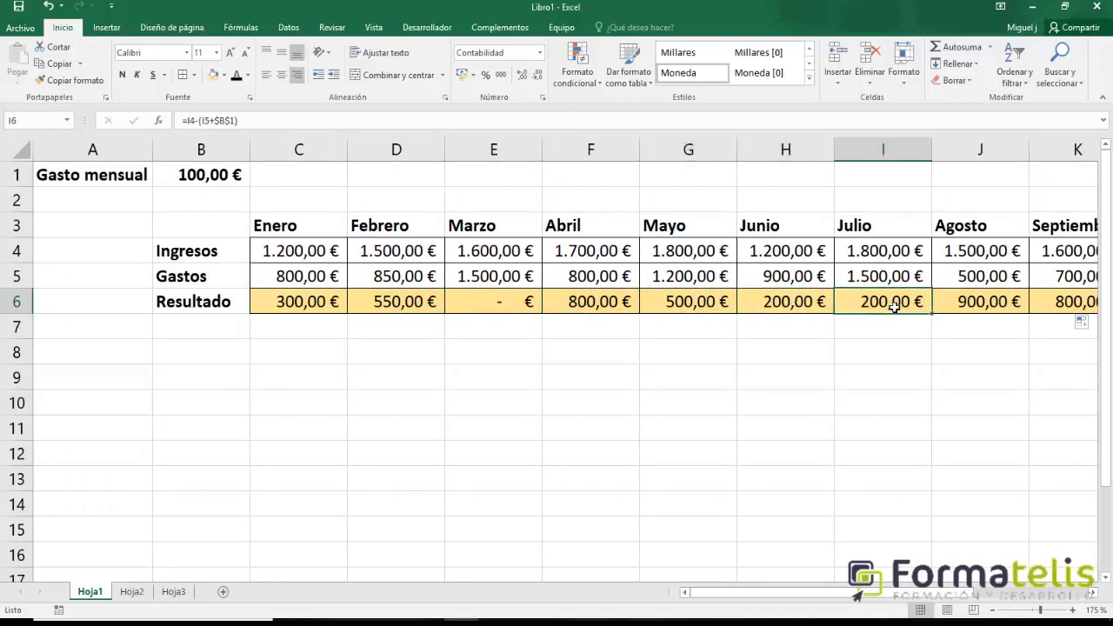
{"action": "left_click", "coordinate": [986, 302]}
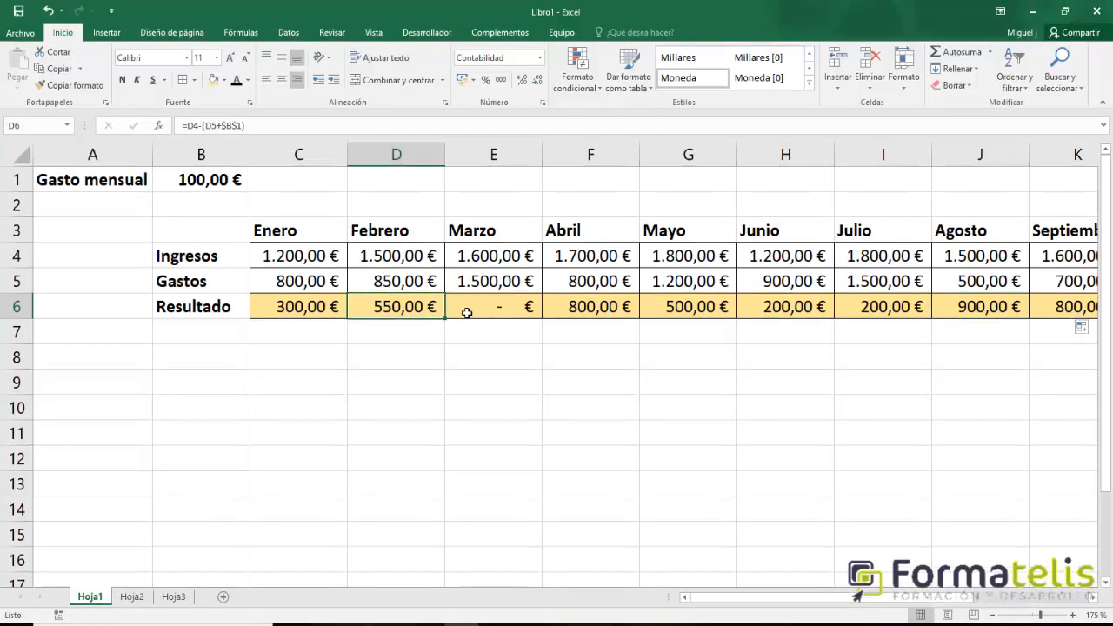
{"action": "left_click", "coordinate": [492, 310]}
{"action": "left_click", "coordinate": [579, 311]}
{"action": "left_click", "coordinate": [662, 313]}
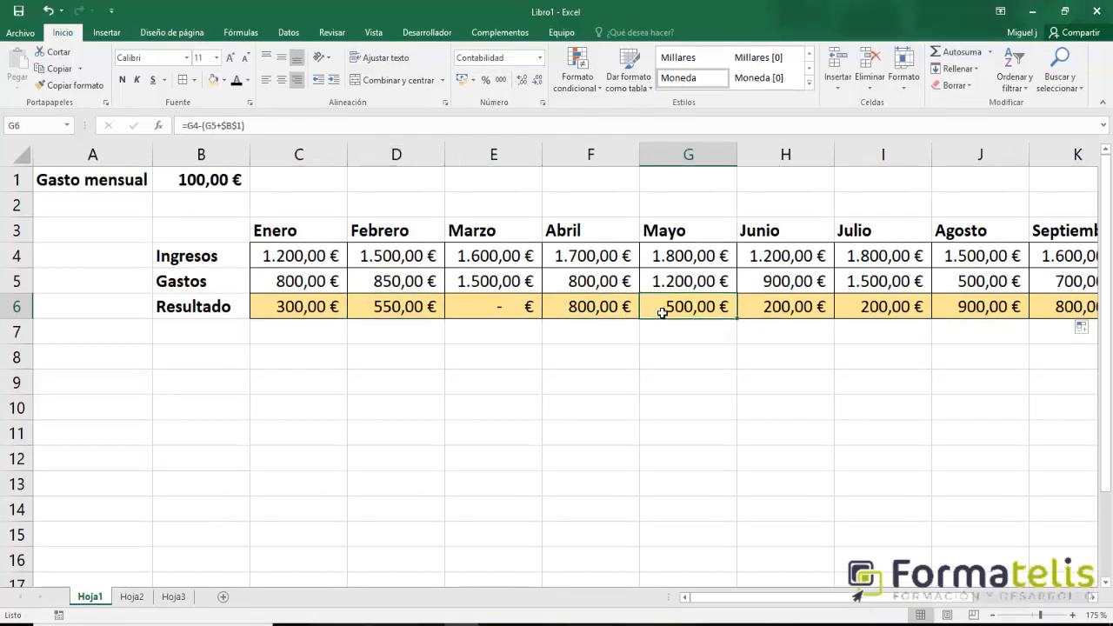
{"action": "left_click", "coordinate": [765, 306]}
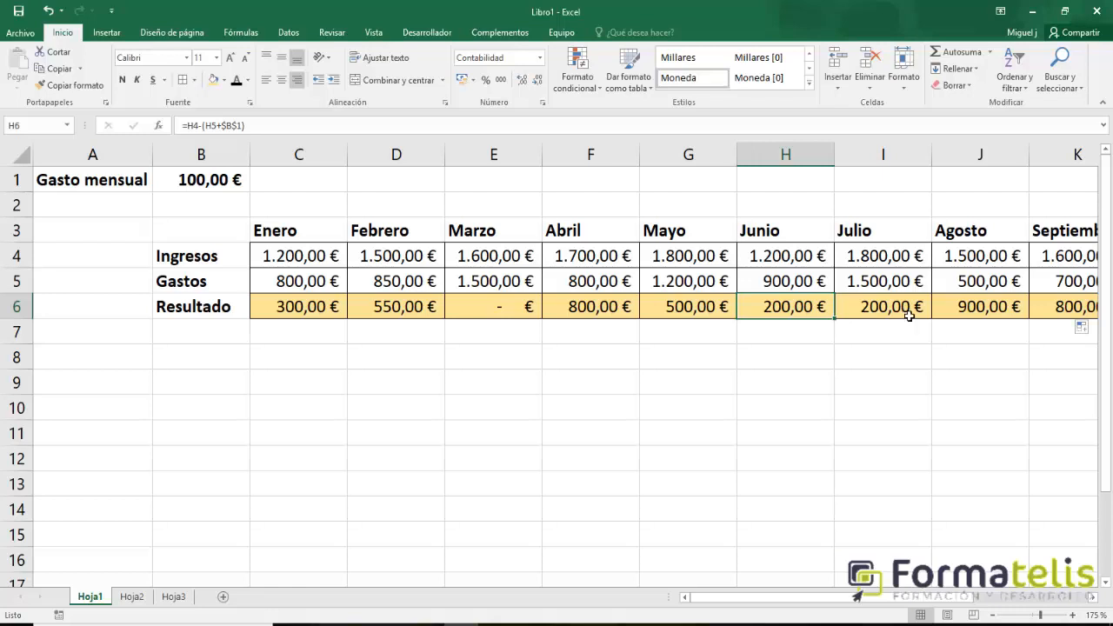
{"action": "left_click", "coordinate": [1004, 310]}
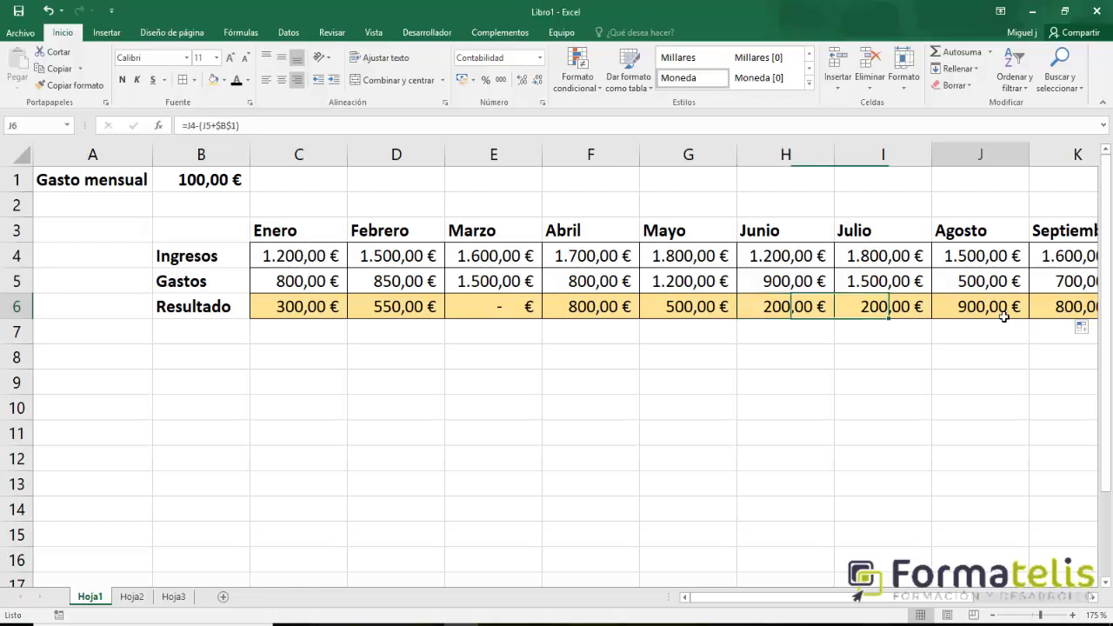
{"action": "left_click", "coordinate": [1056, 313]}
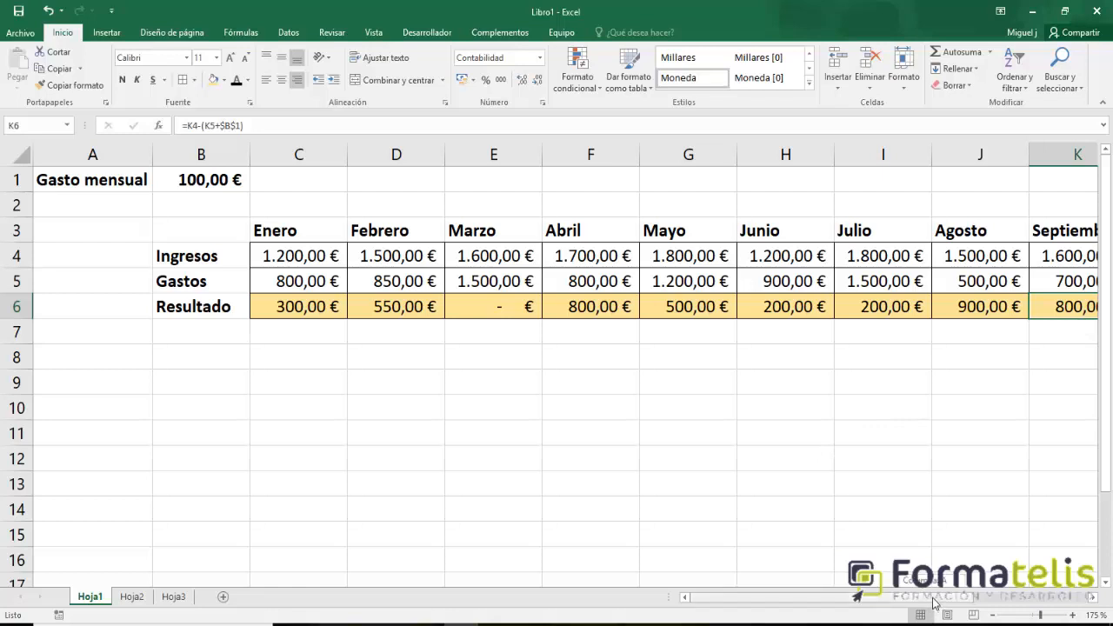
{"action": "left_click_drag", "start_coordinate": [814, 576], "coordinate": [807, 577]}
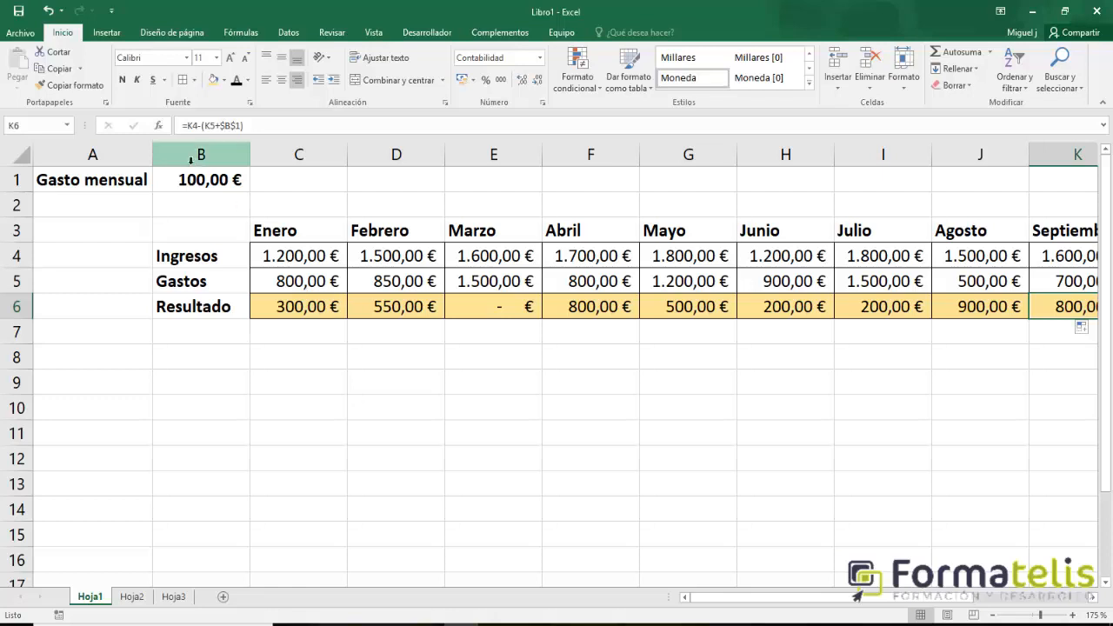
Compare the Enero Resultado formula in C6 with the month-by-month Ingresos and Gastos cells and the fixed monthly expense in B1.
{"action": "left_click", "coordinate": [310, 315]}
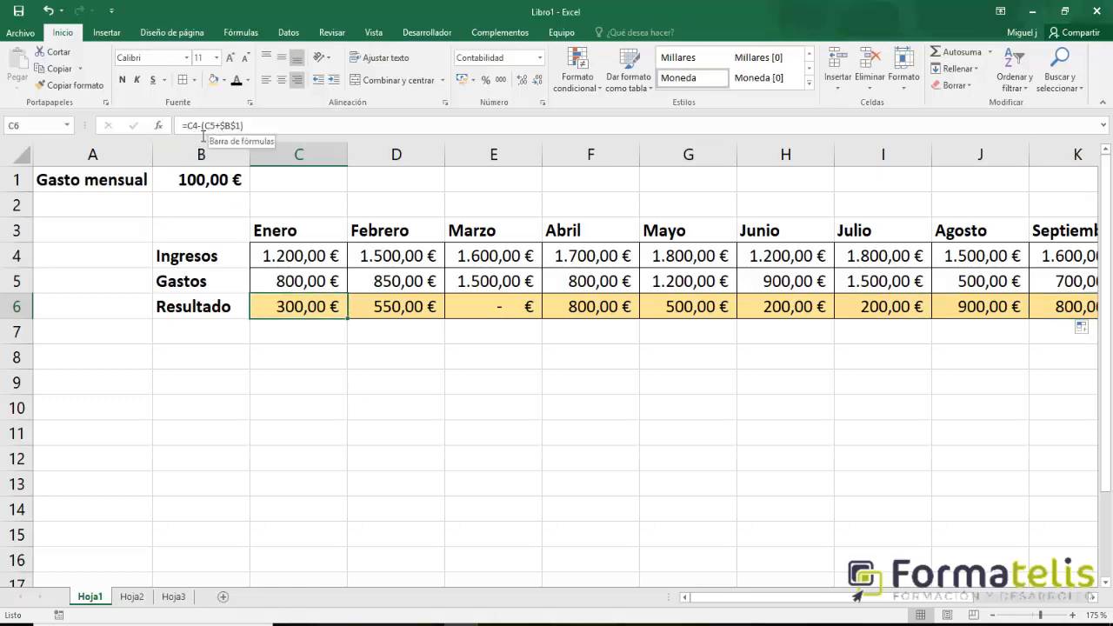
{"action": "left_click", "coordinate": [306, 261]}
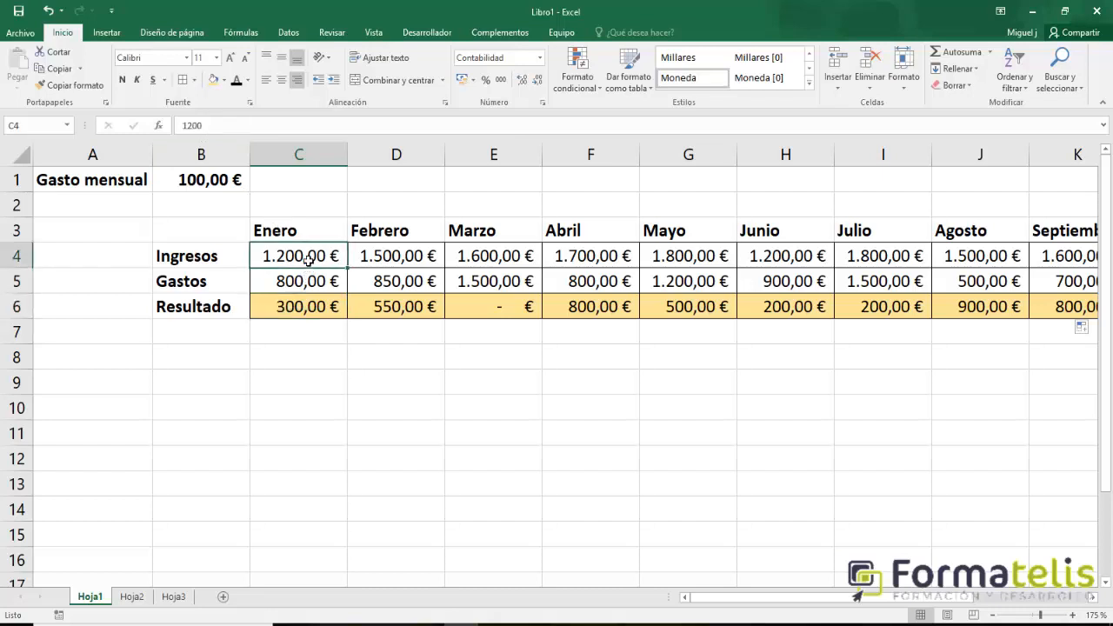
{"action": "left_click", "coordinate": [373, 258]}
{"action": "left_click", "coordinate": [303, 255]}
{"action": "left_click", "coordinate": [397, 255]}
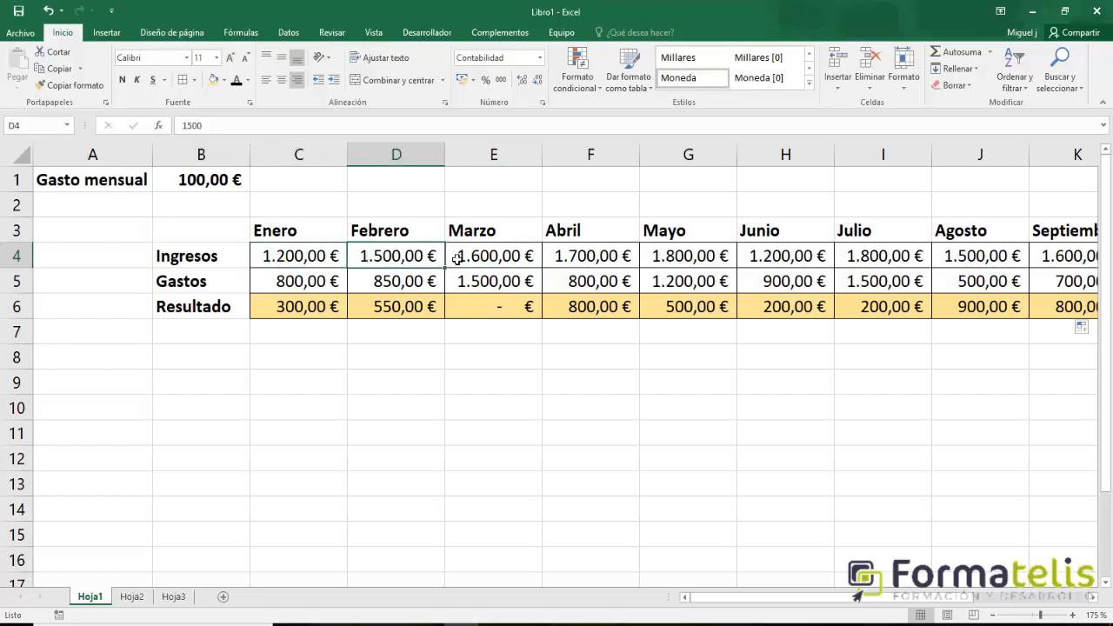
{"action": "left_click", "coordinate": [461, 258]}
{"action": "left_click", "coordinate": [290, 291]}
{"action": "left_click", "coordinate": [356, 287]}
{"action": "left_click", "coordinate": [456, 283]}
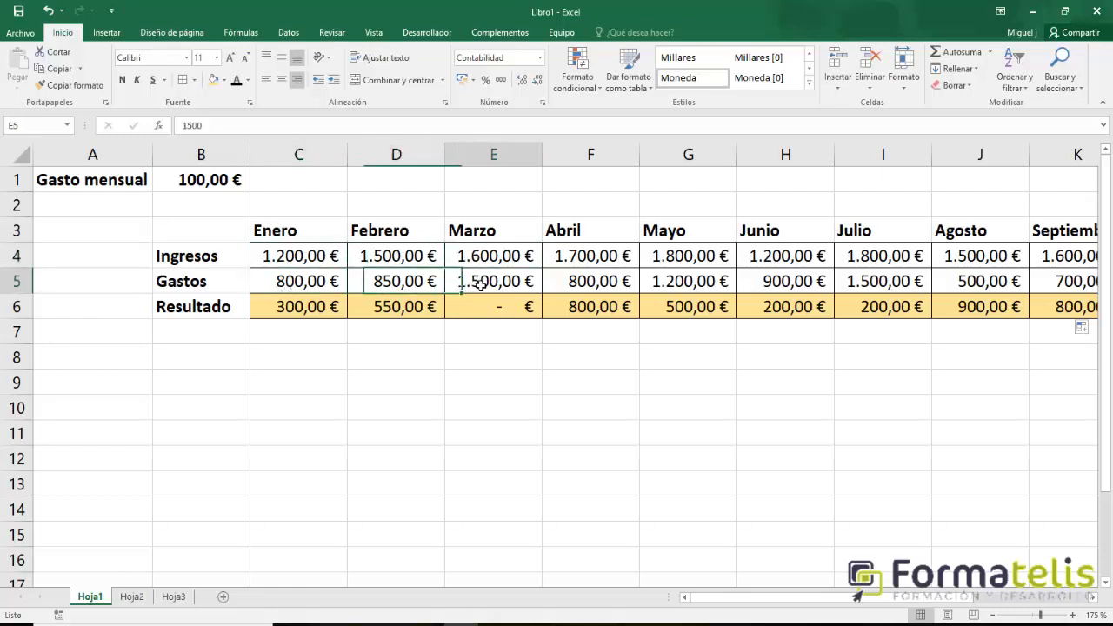
{"action": "left_click", "coordinate": [561, 282]}
{"action": "left_click", "coordinate": [203, 180]}
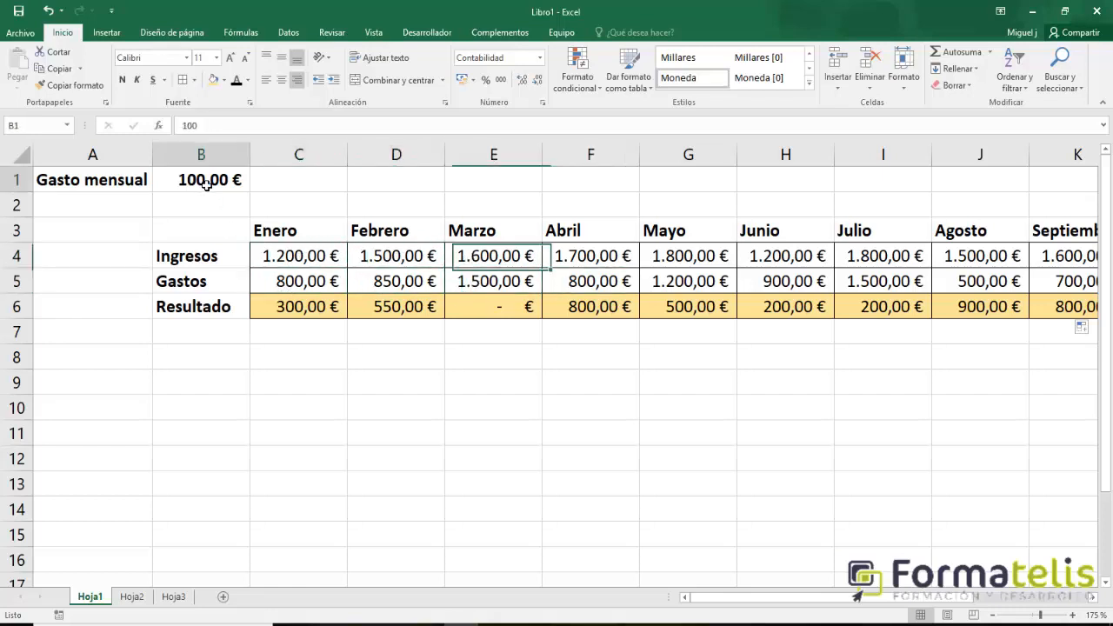